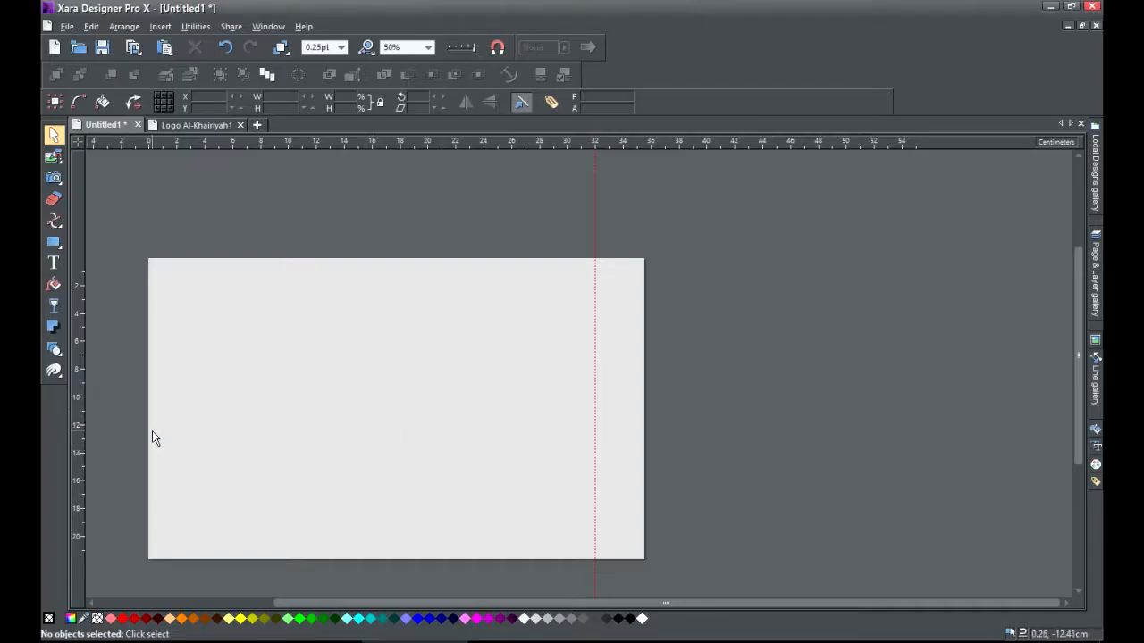
Draw a rectangle on the page and size it to 15 cm wide by 3 cm high.
scroll(150, 429, up, 3)
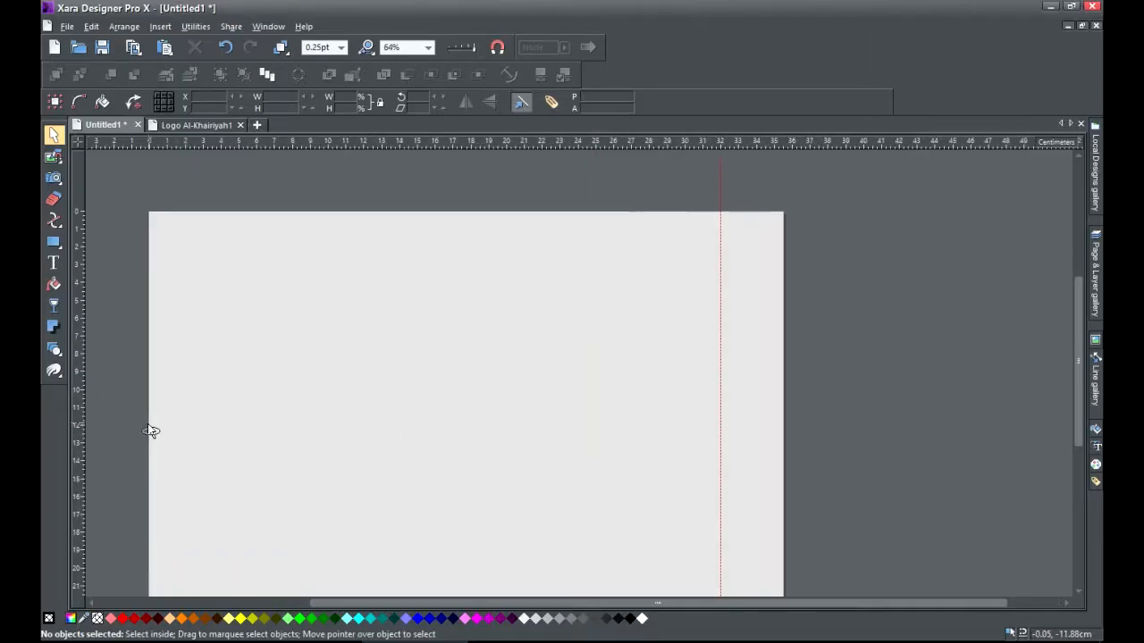
scroll(585, 377, up, 2)
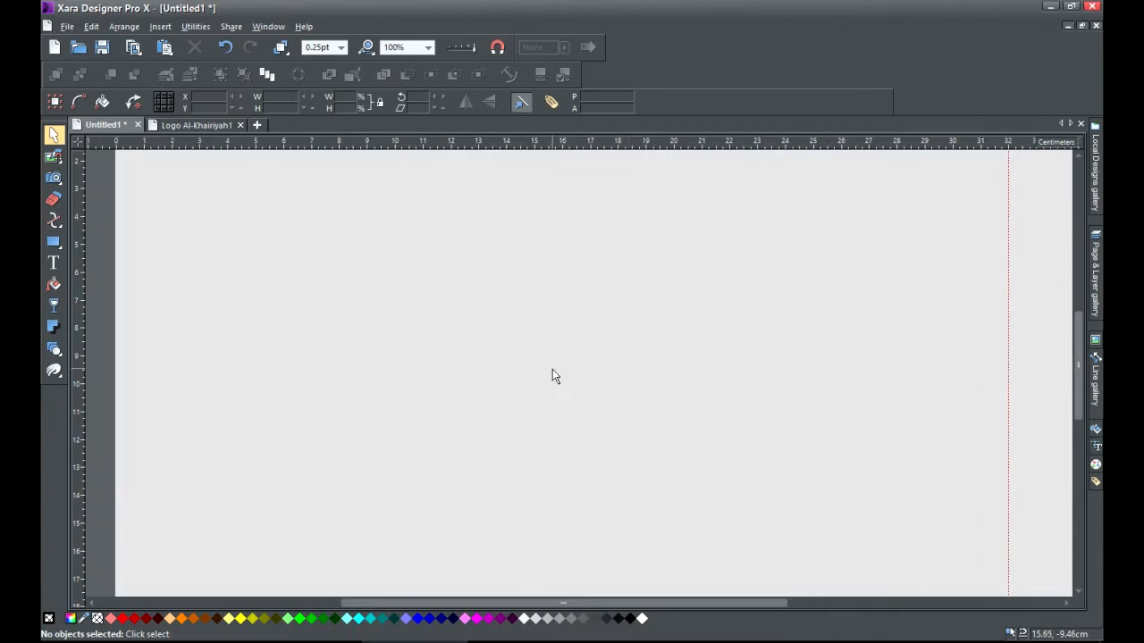
mouse_move(56, 249)
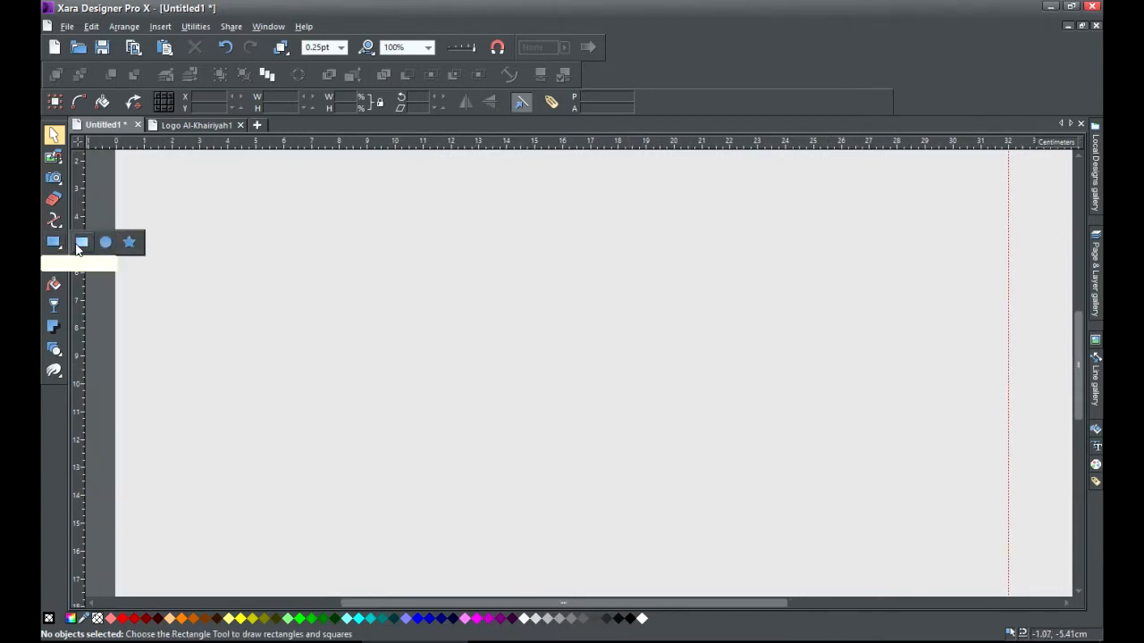
click(78, 247)
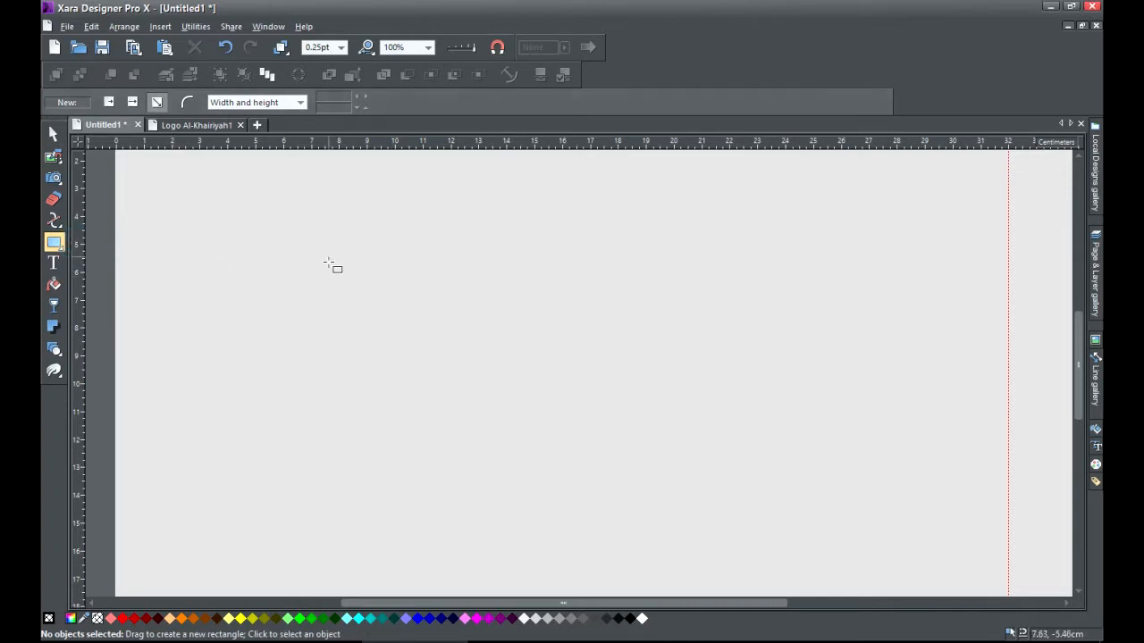
drag(301, 241, 592, 328)
click(334, 97)
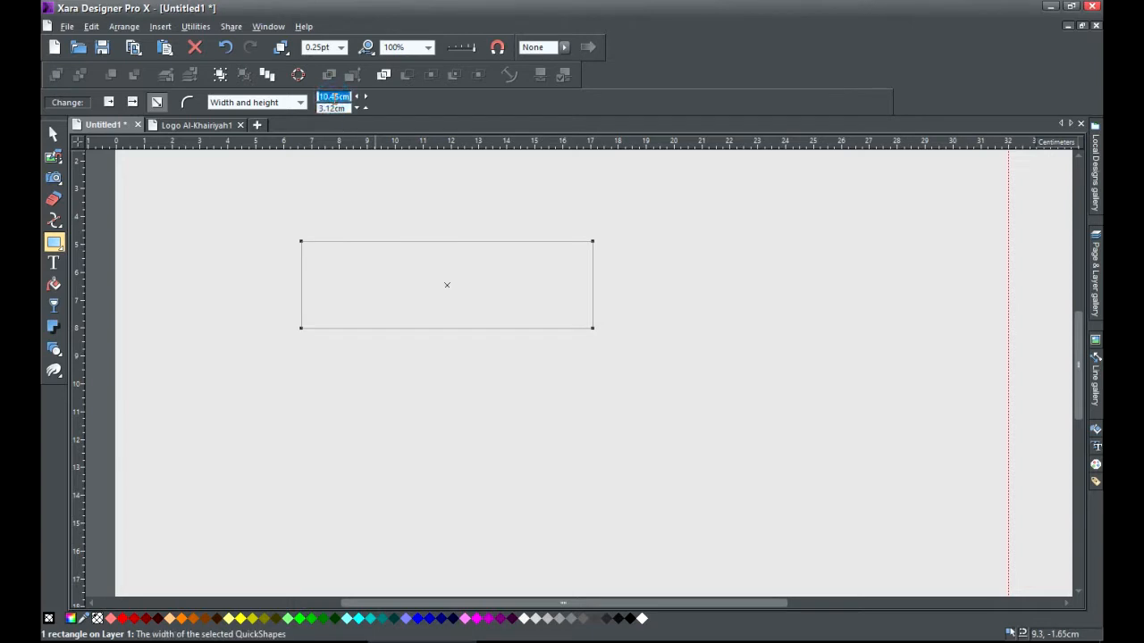
text(15)
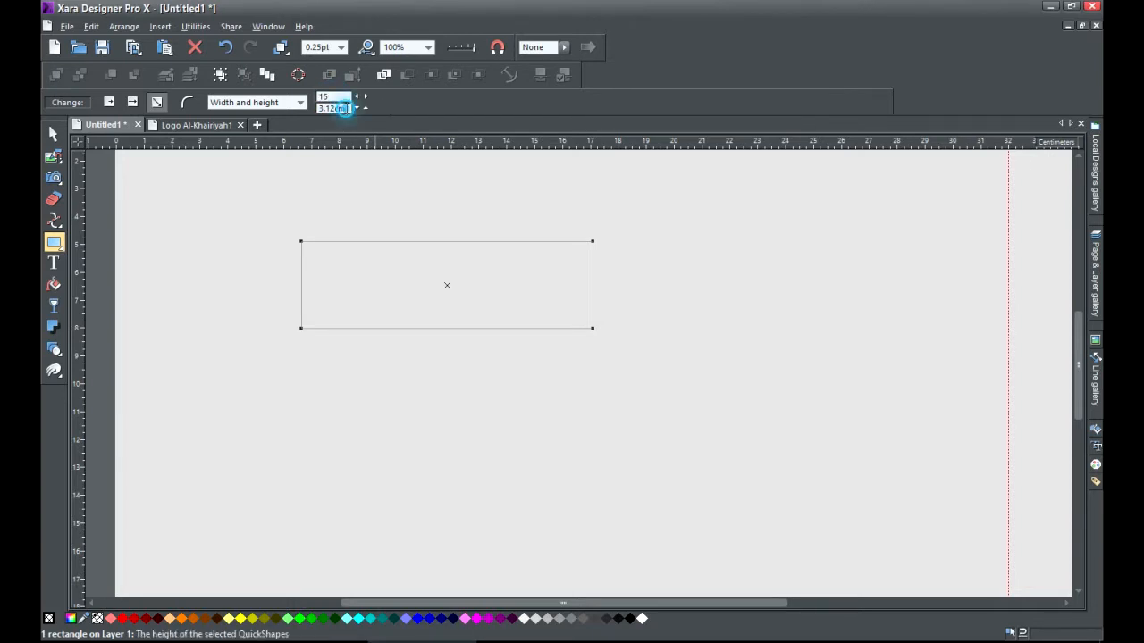
click(345, 108)
text(3)
key(Return)
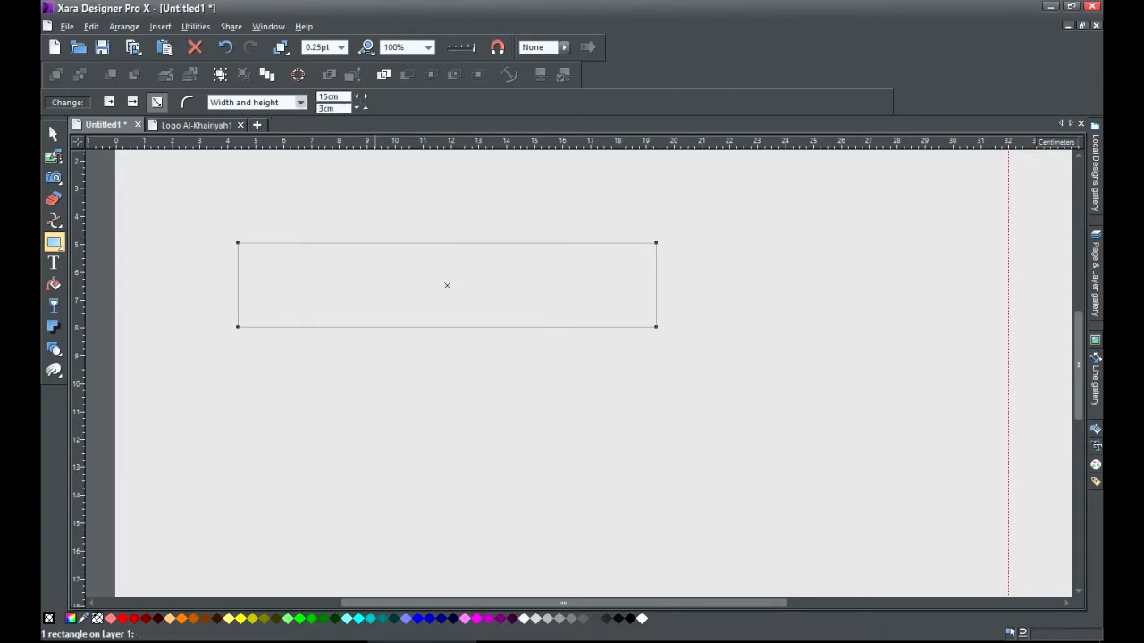
click(53, 134)
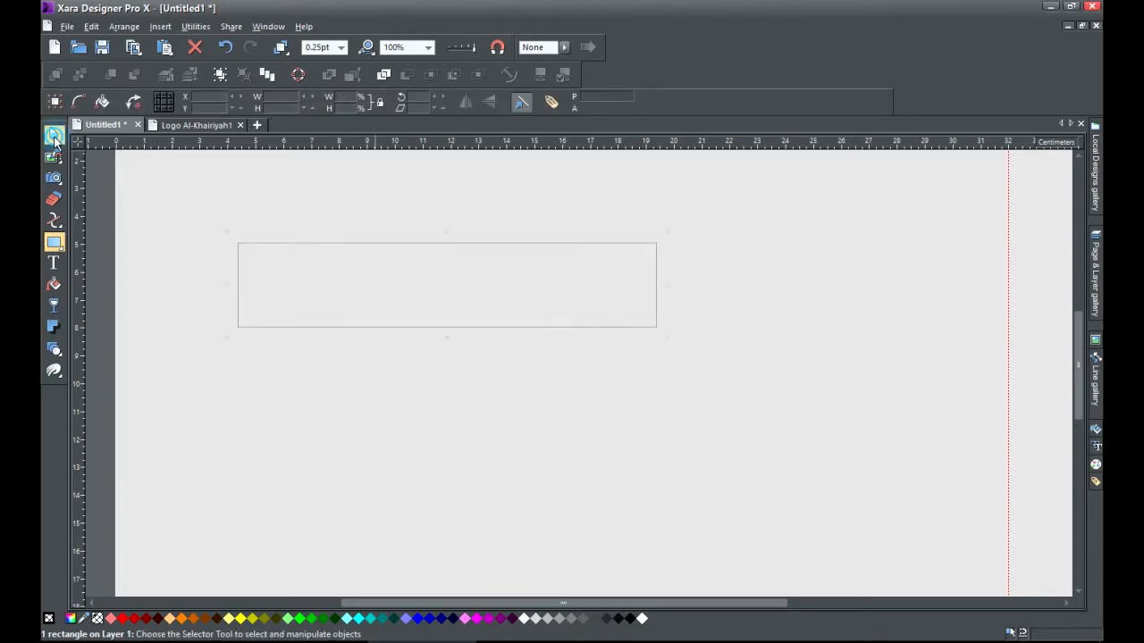
Turn on curved corners and drag the corner handle to round the 15 × 3 cm rectangle into a pill.
scroll(331, 256, up, 2)
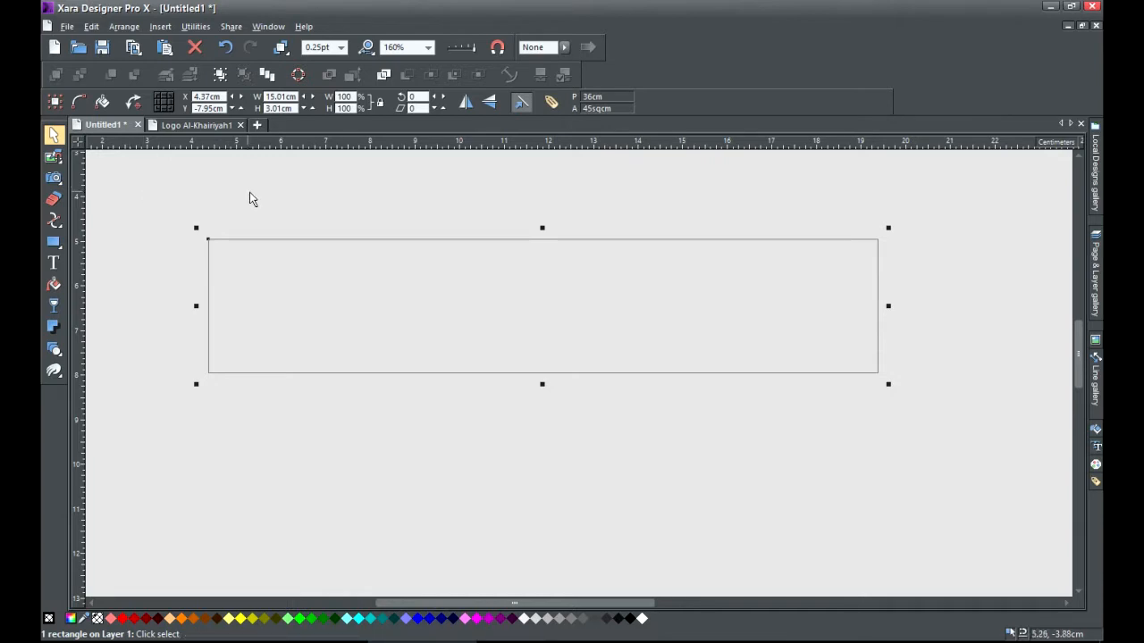
click(54, 241)
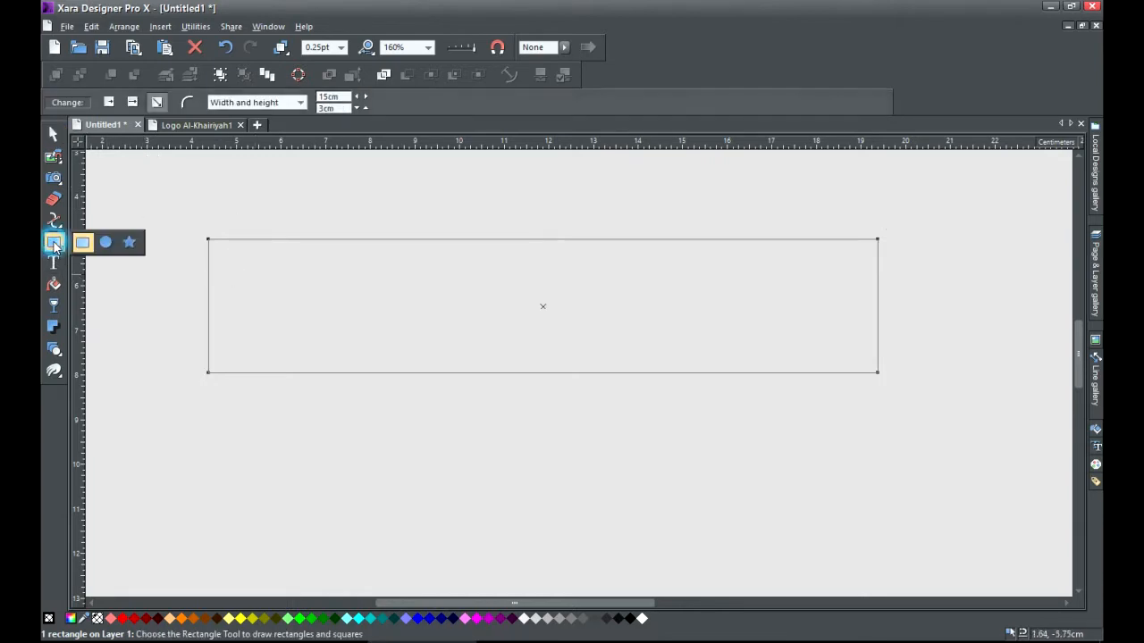
click(188, 102)
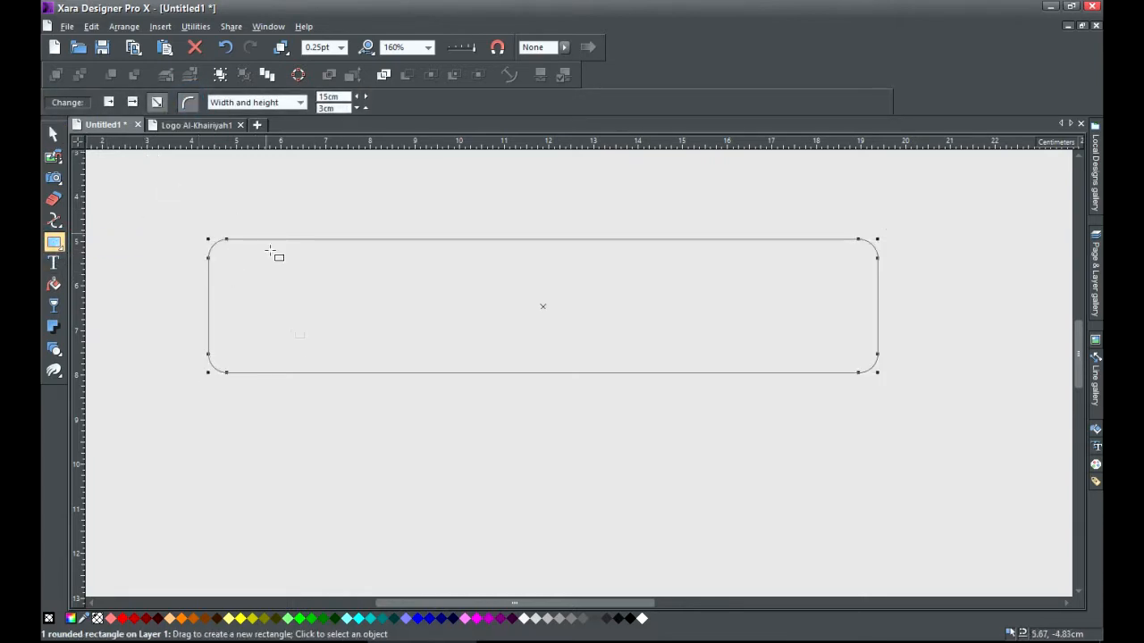
drag(230, 373, 253, 374)
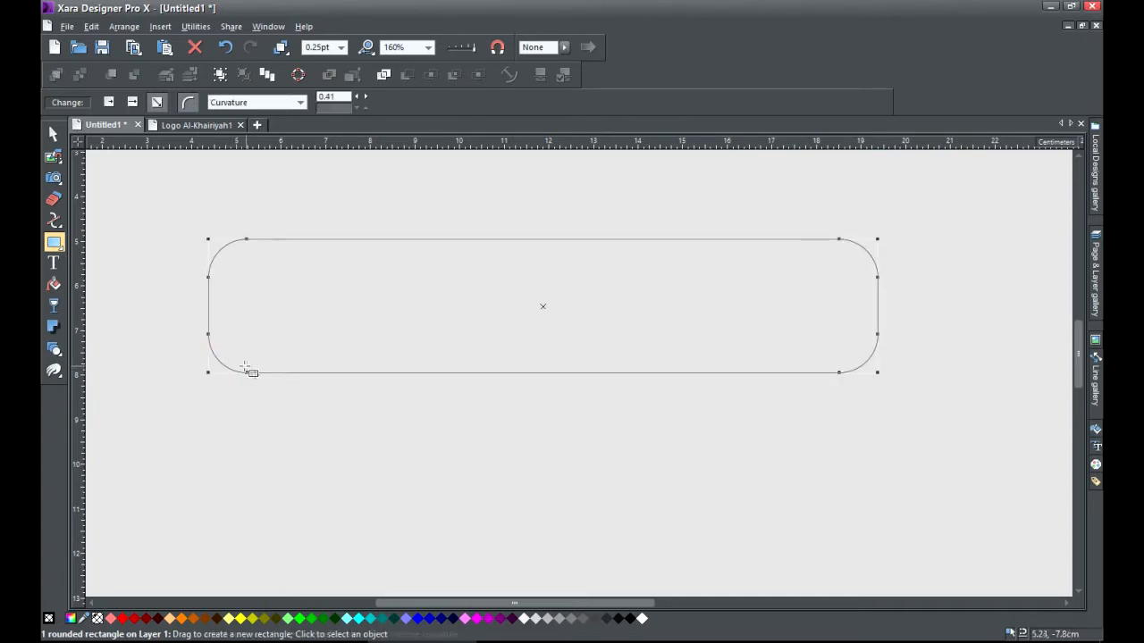
click(52, 133)
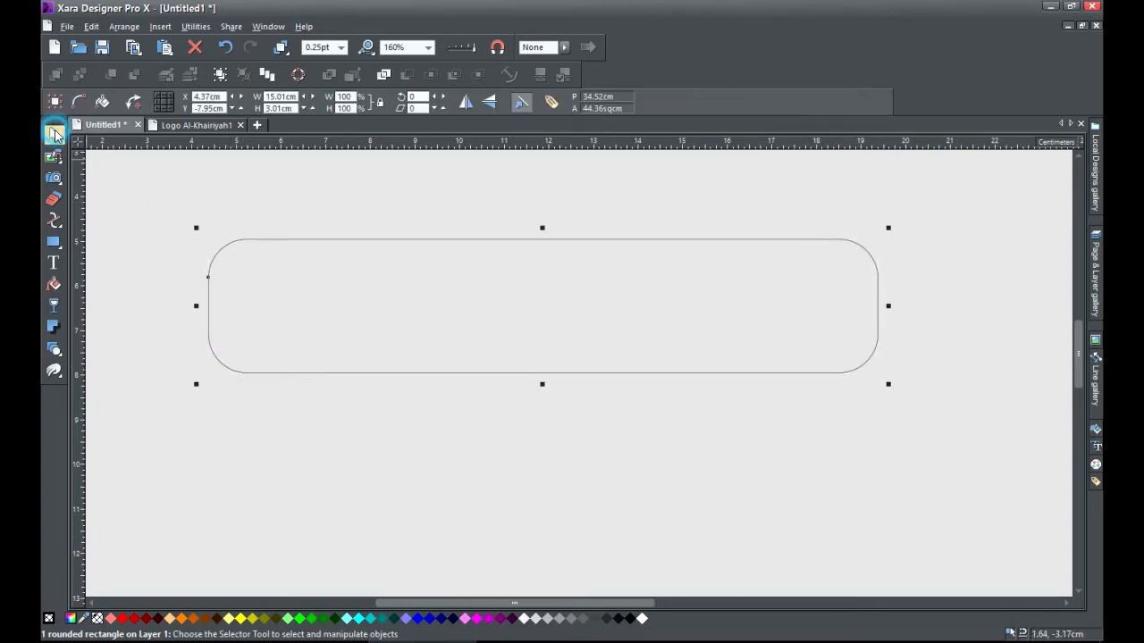
click(230, 208)
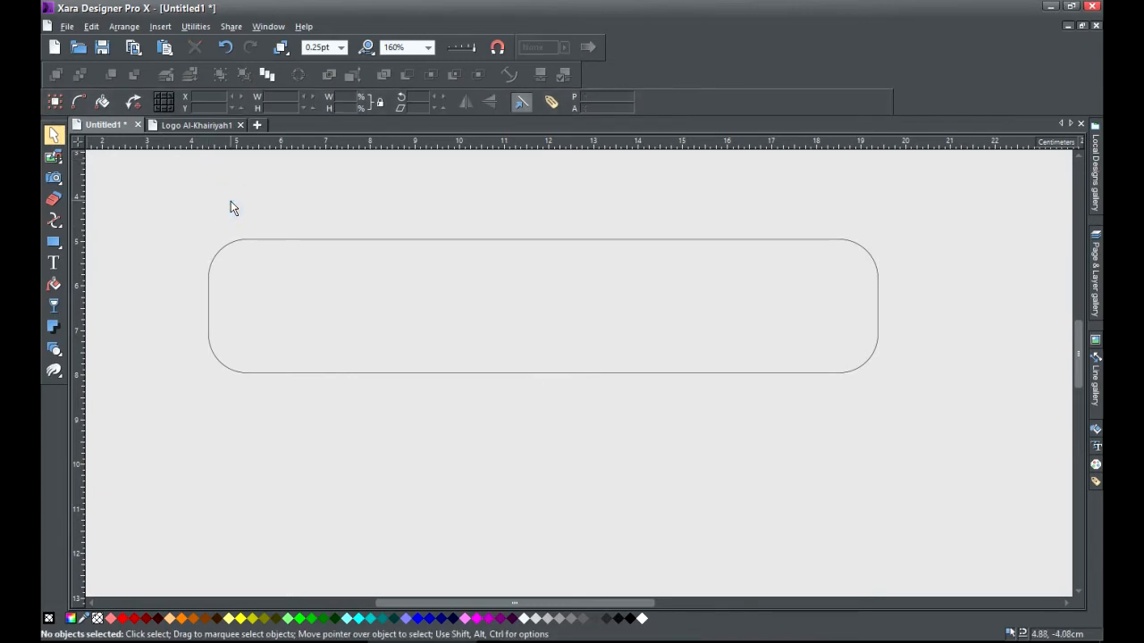
click(53, 242)
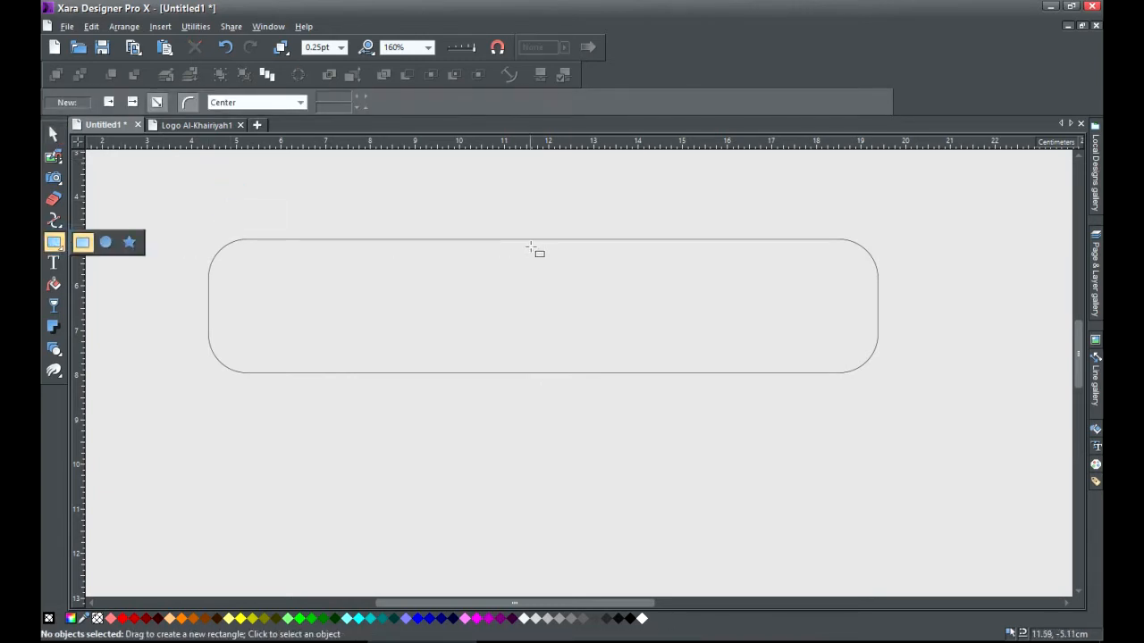
Draw a small square-cornered rectangle over the banner's top-right corner, flush with its right edge.
drag(721, 240, 876, 313)
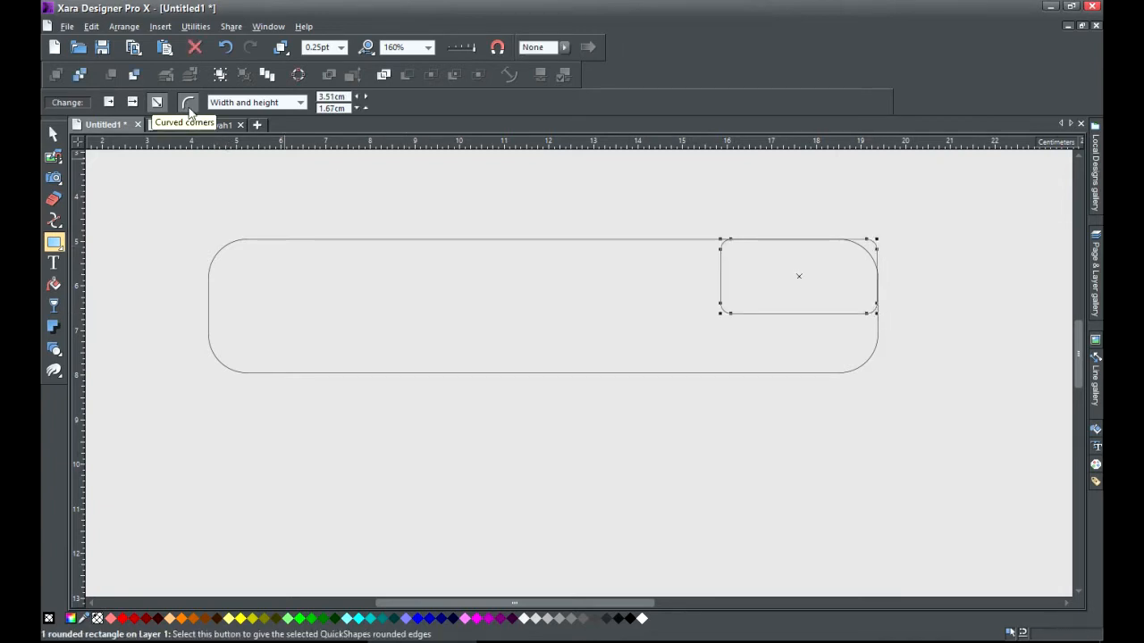
click(189, 104)
click(54, 134)
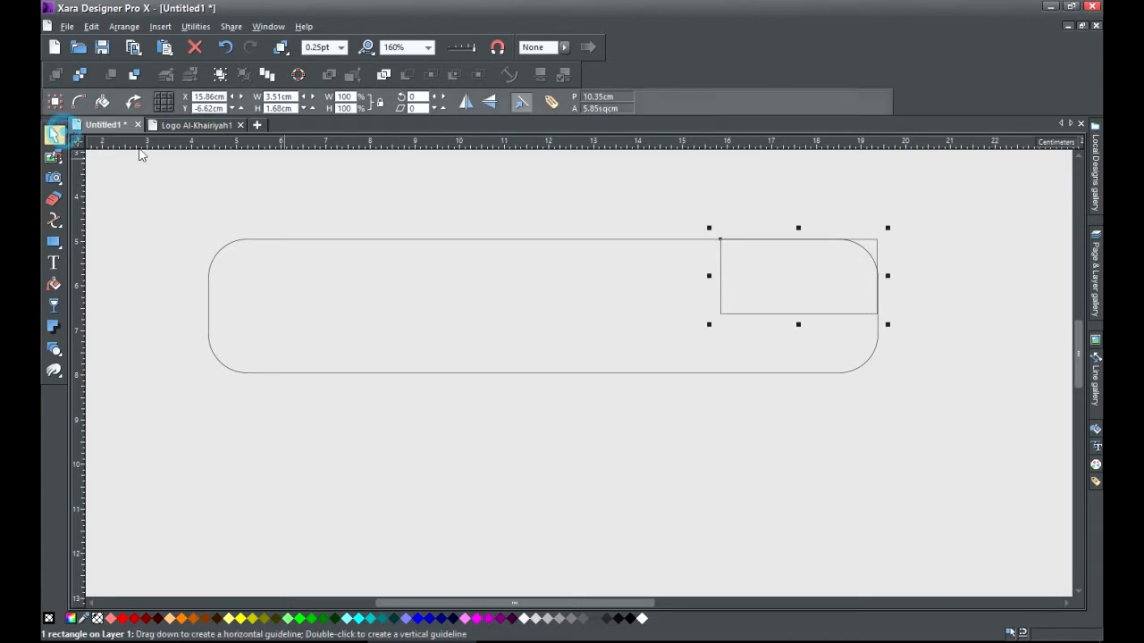
scroll(939, 311, up, 3)
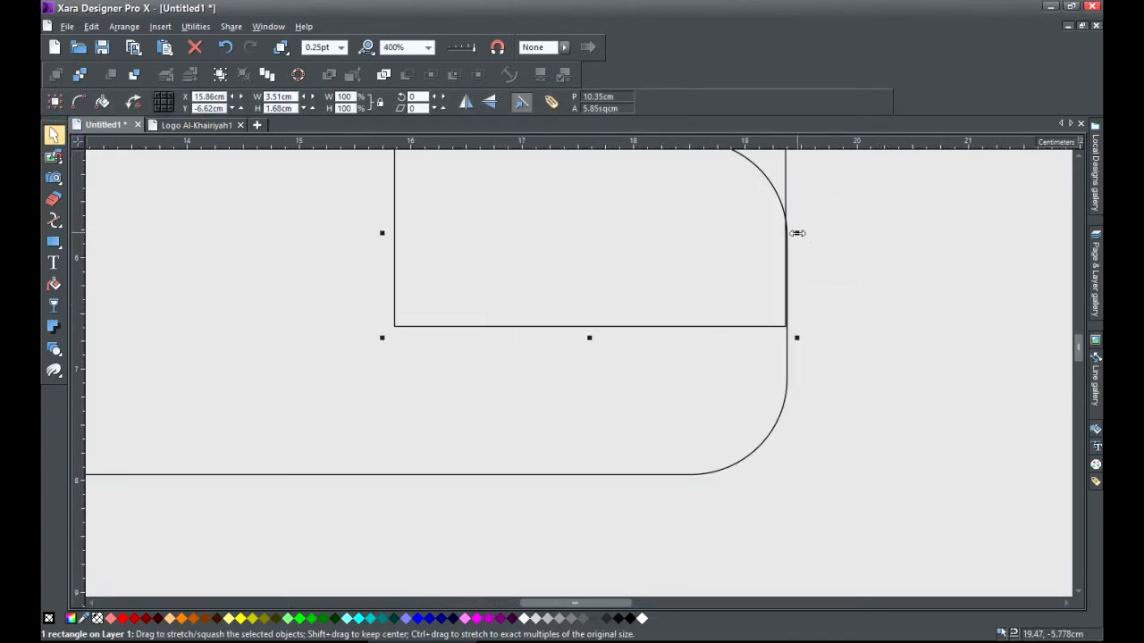
drag(796, 233, 792, 234)
Convert the small rectangle into an editable shape from the Arrange menu.
scroll(682, 327, down, 2)
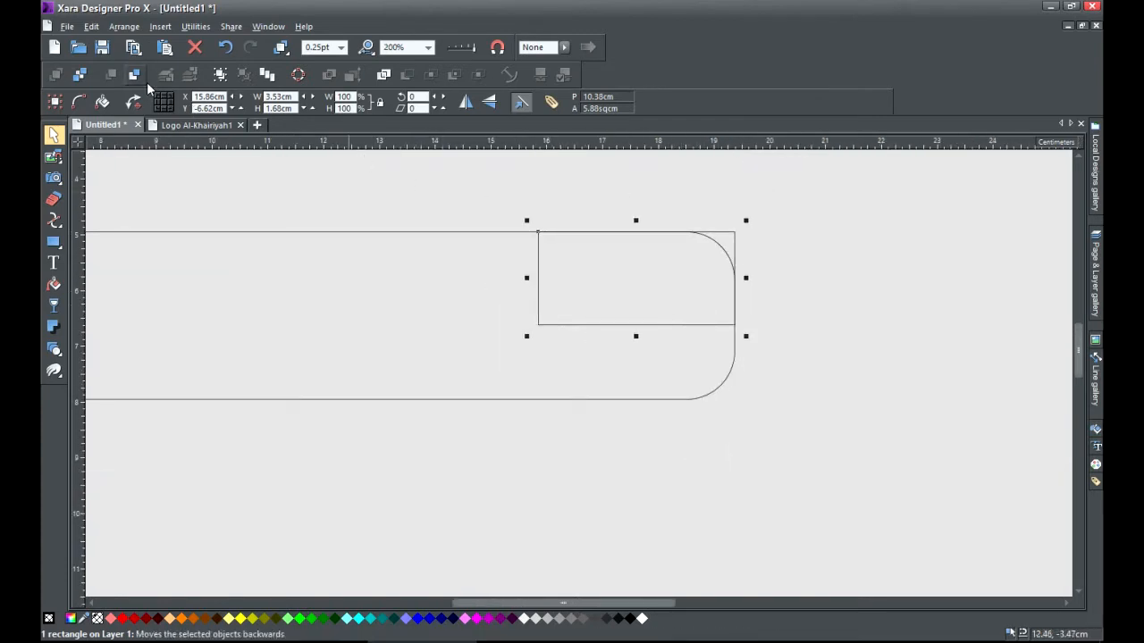
click(124, 26)
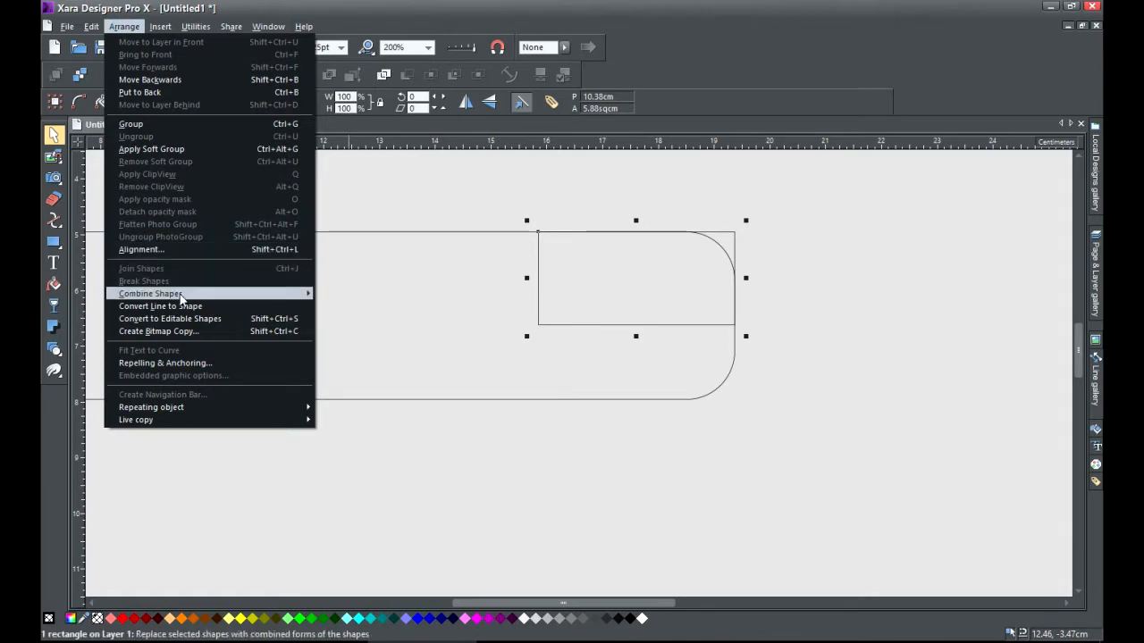
click(219, 320)
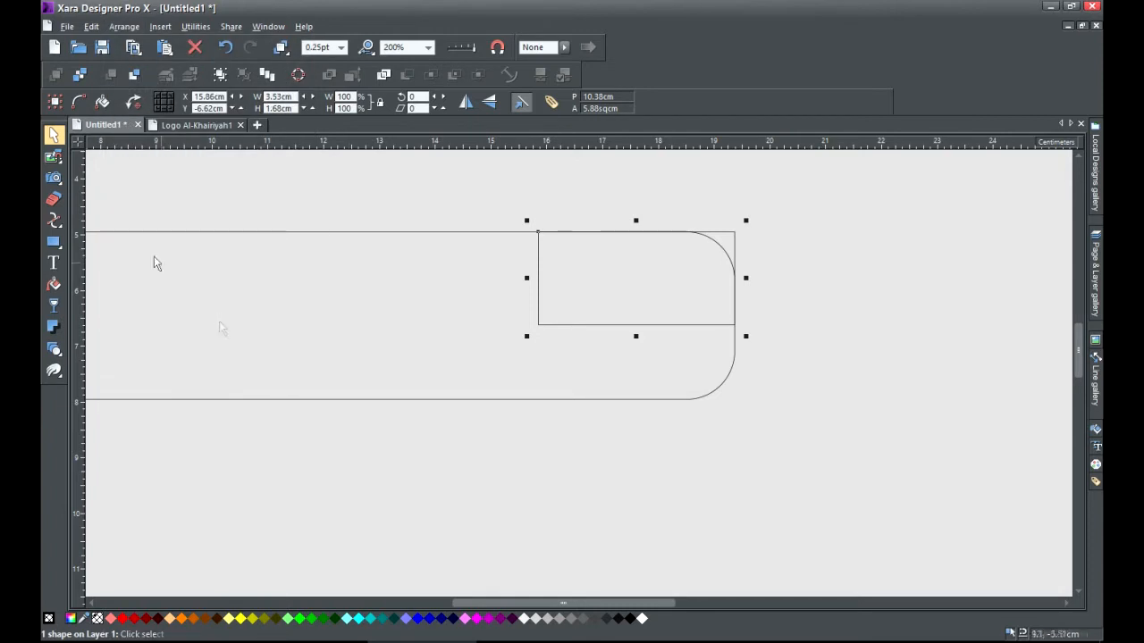
In the Shape Editor, nudge the small shape's top-right point right and curve its diagonal edge inward.
click(53, 220)
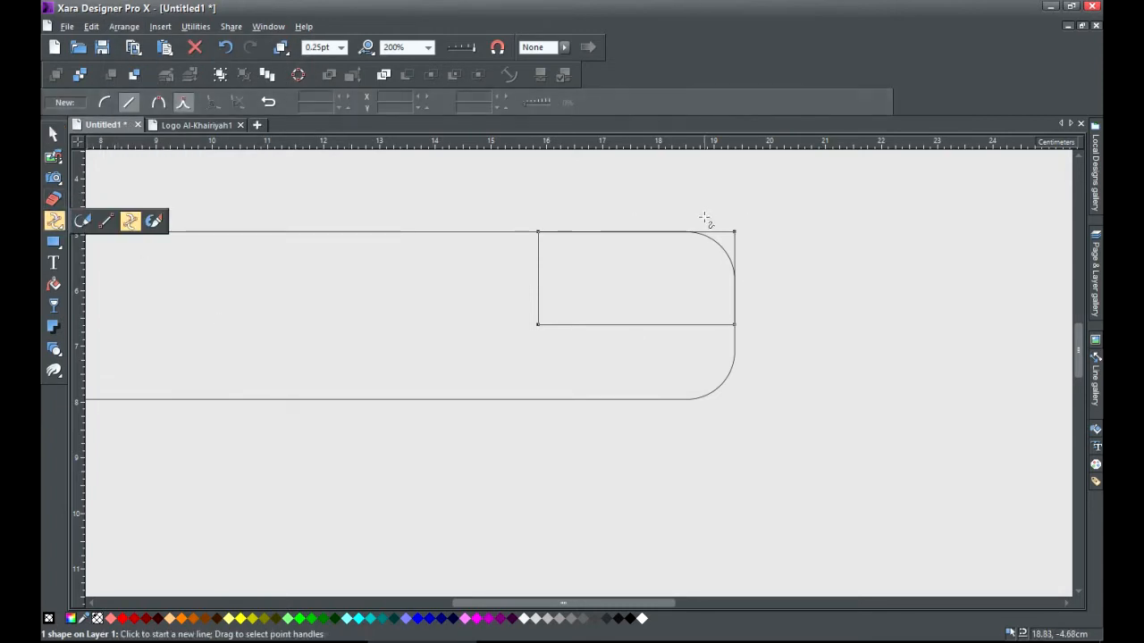
drag(703, 210, 749, 252)
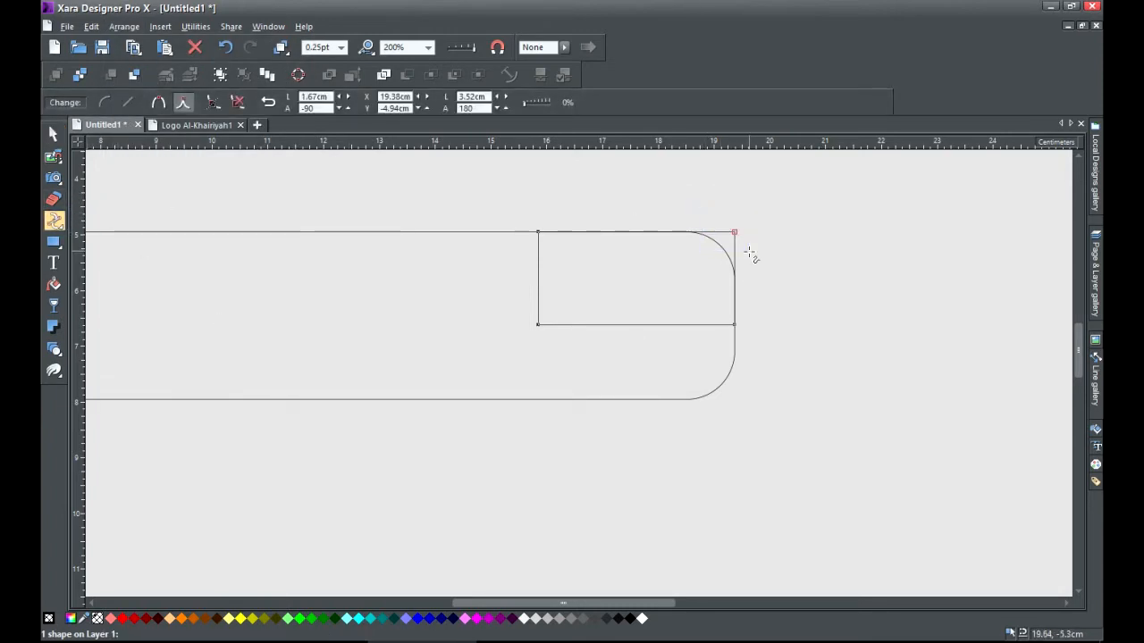
key(Right)
key(Right)
key(Right)
key(Right)
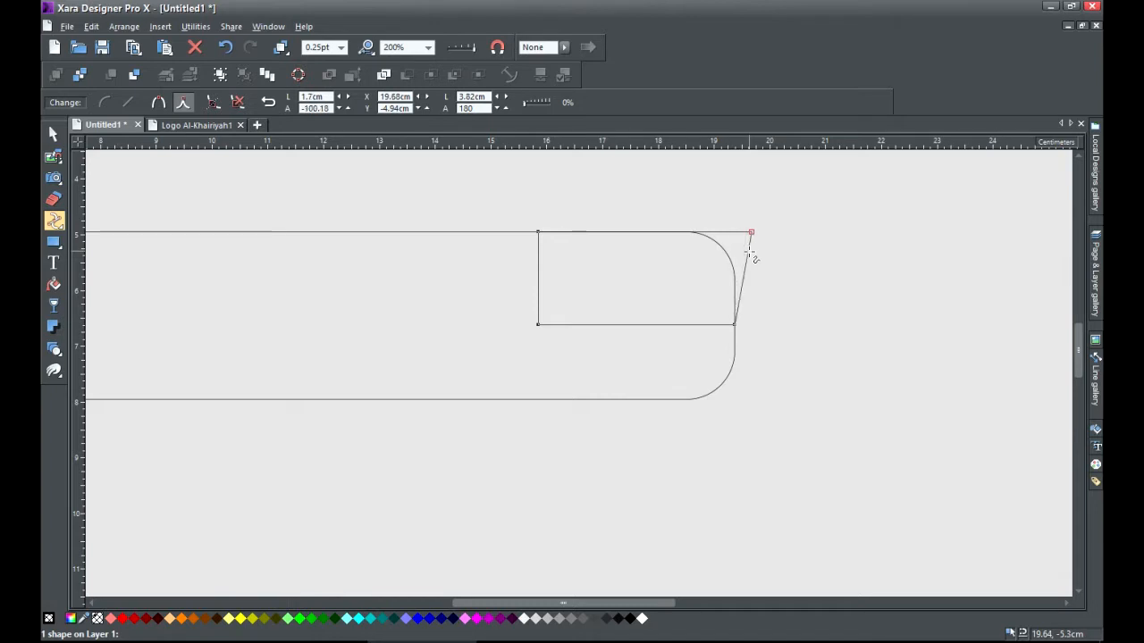
key(Right)
key(Right)
drag(749, 284, 747, 279)
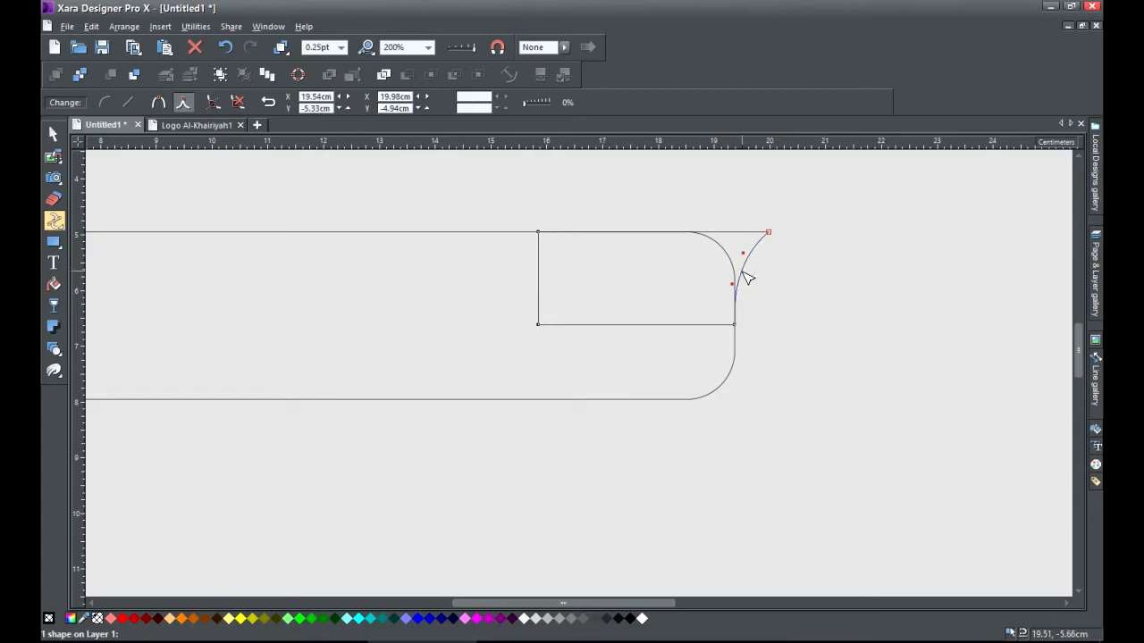
click(52, 133)
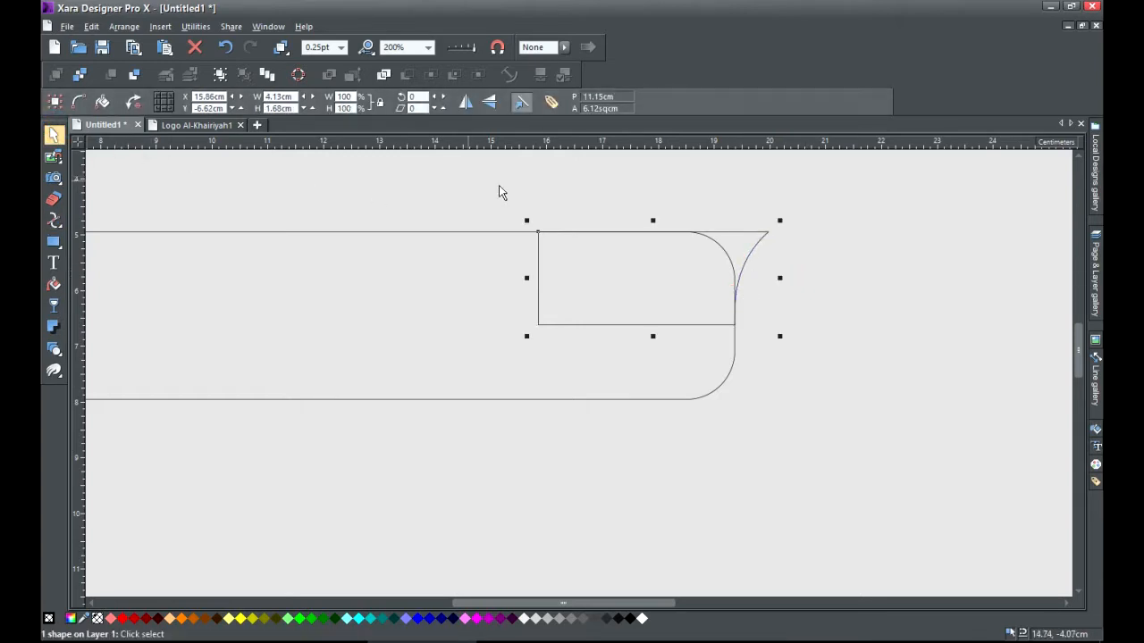
click(600, 184)
Reselect the curved corner shape, adjust its top-right endpoint with F4, then select it as an object.
scroll(670, 227, up, 3)
scroll(786, 273, down, 2)
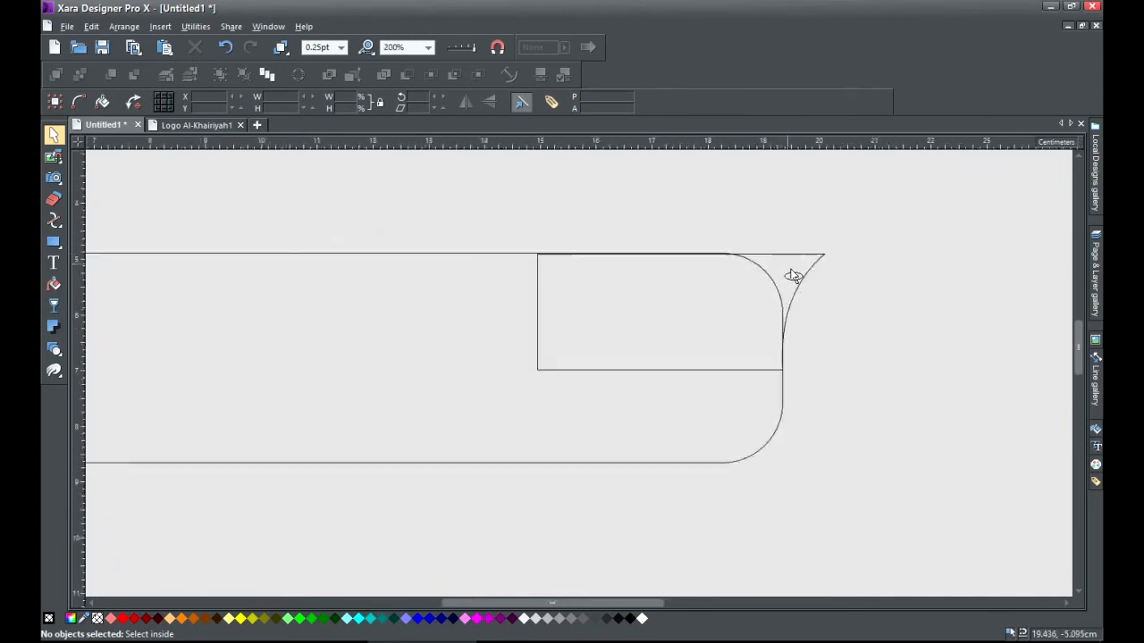
scroll(793, 276, down, 2)
click(799, 276)
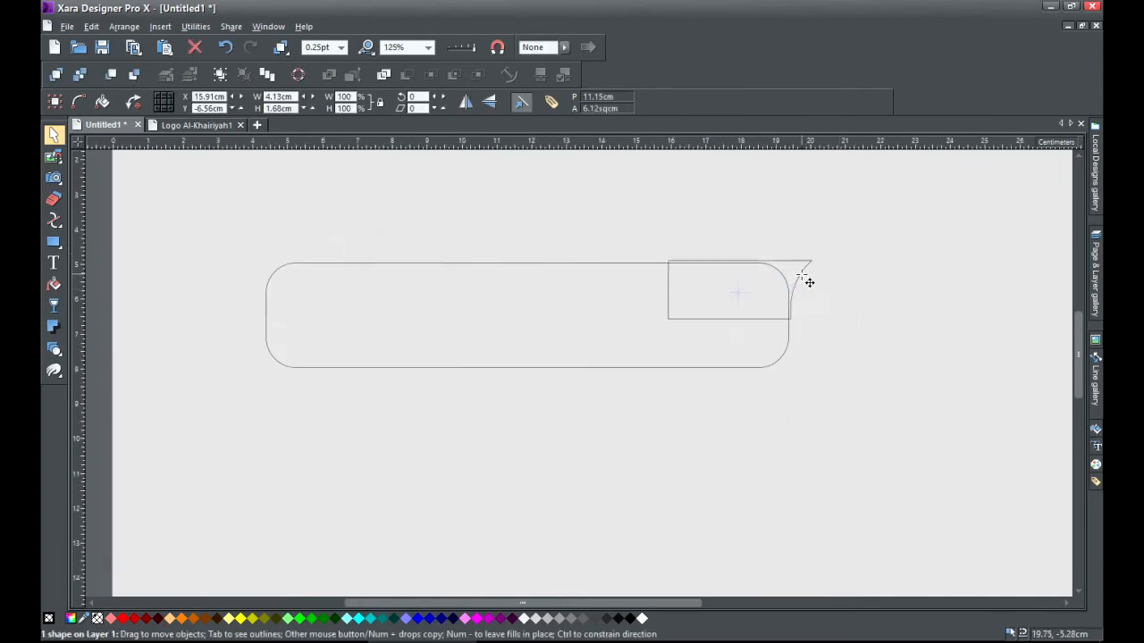
scroll(804, 276, up, 1)
key(F4)
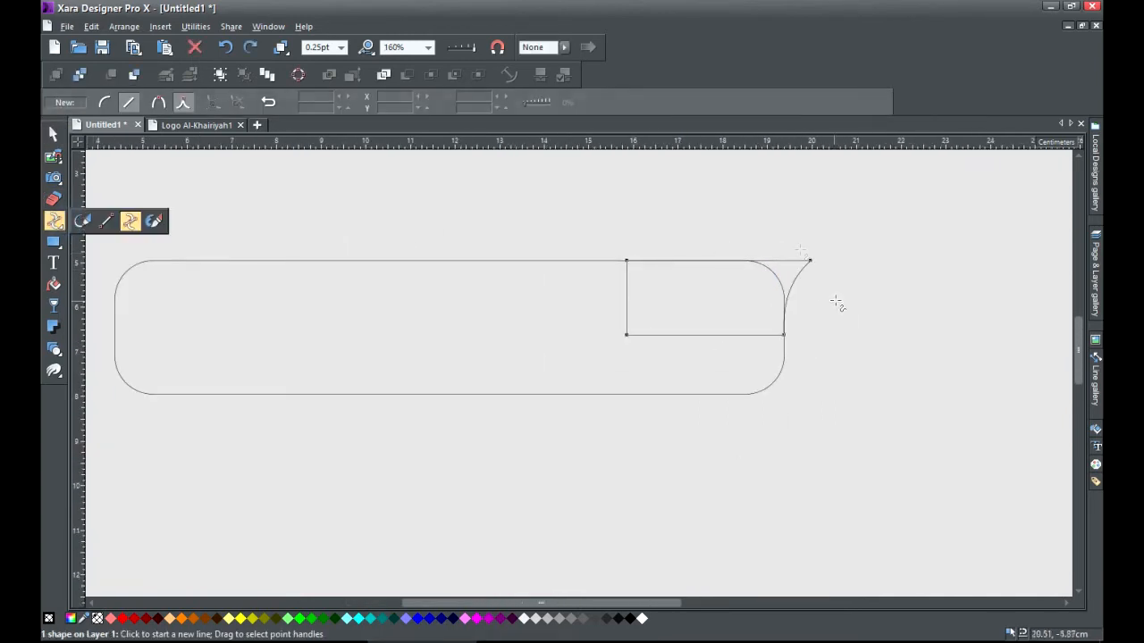
click(809, 260)
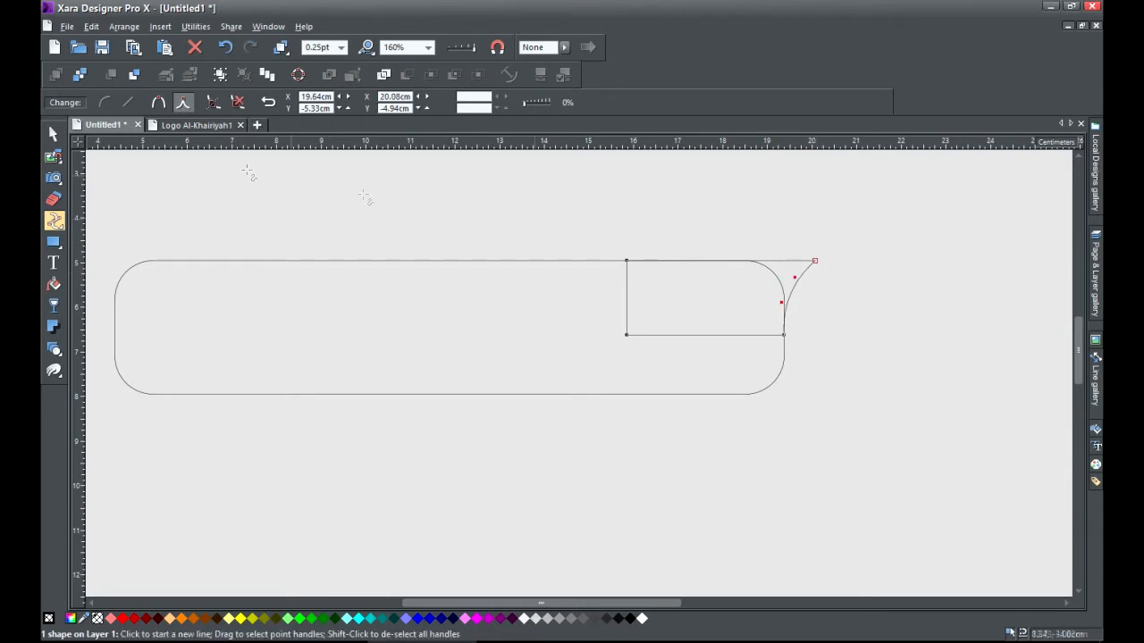
click(53, 133)
click(306, 162)
scroll(871, 341, left, 2)
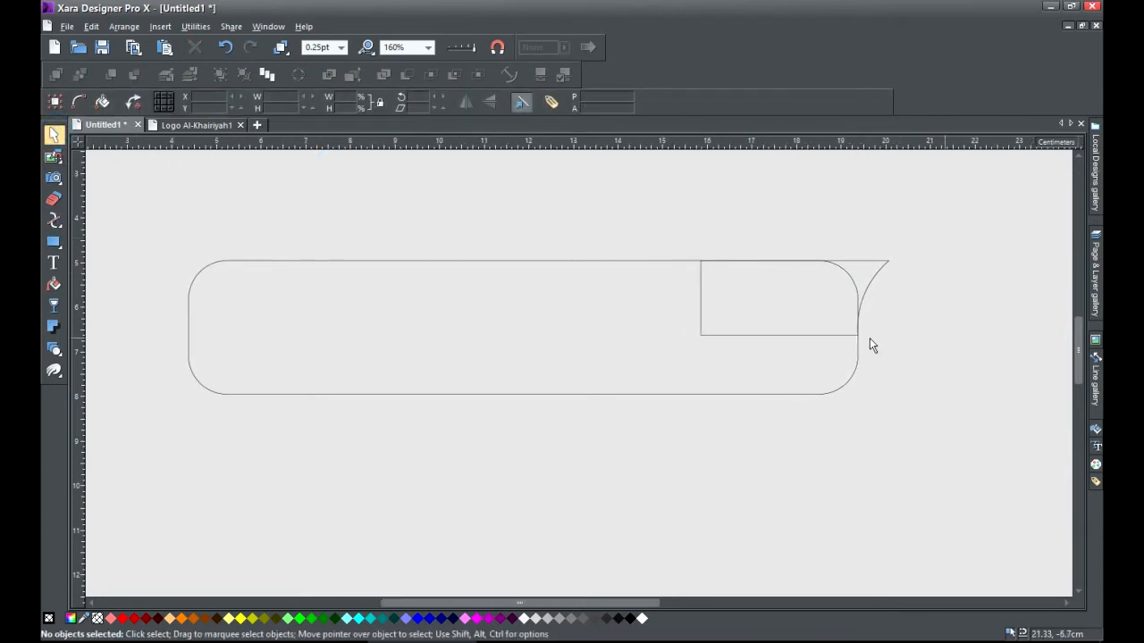
click(867, 297)
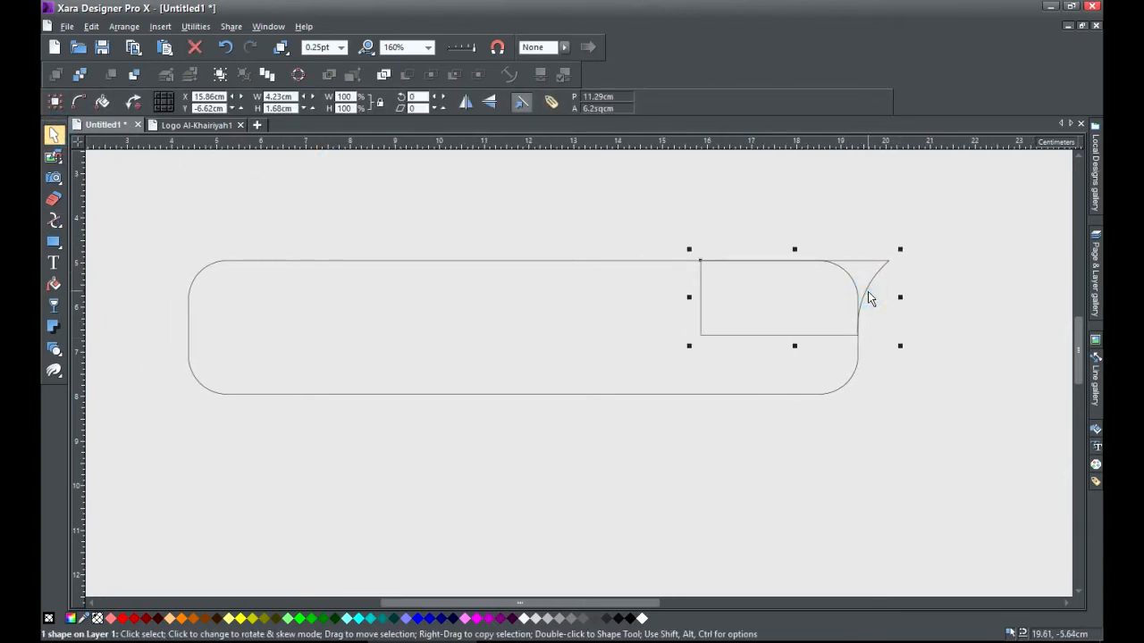
Clone the flared corner, flip it horizontally, and move it to the bar's left end.
click(124, 26)
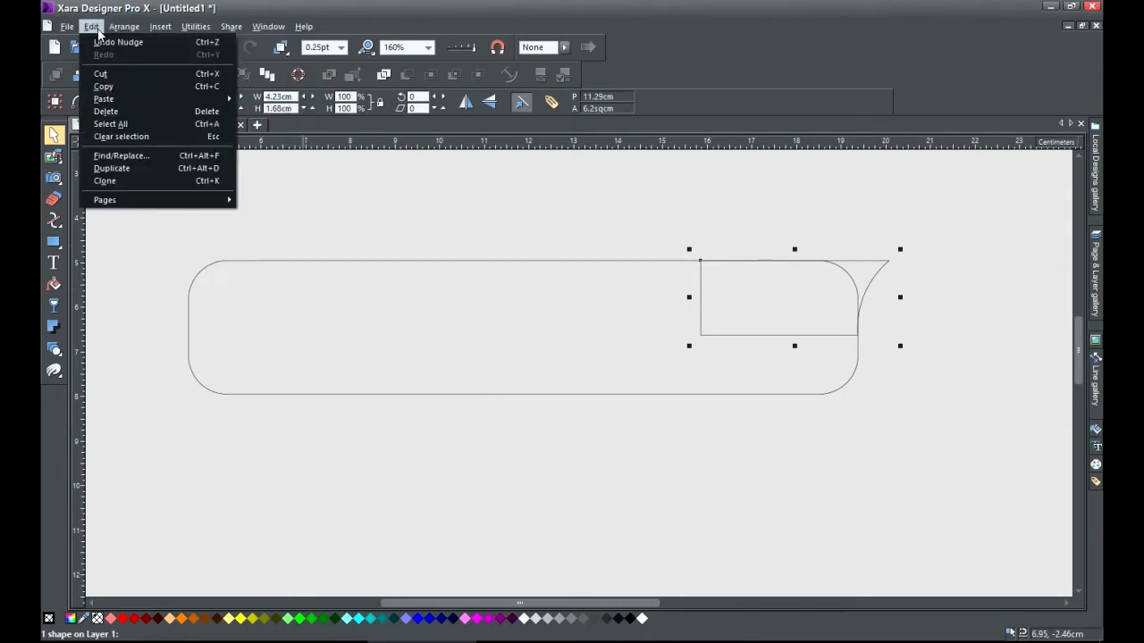
click(128, 182)
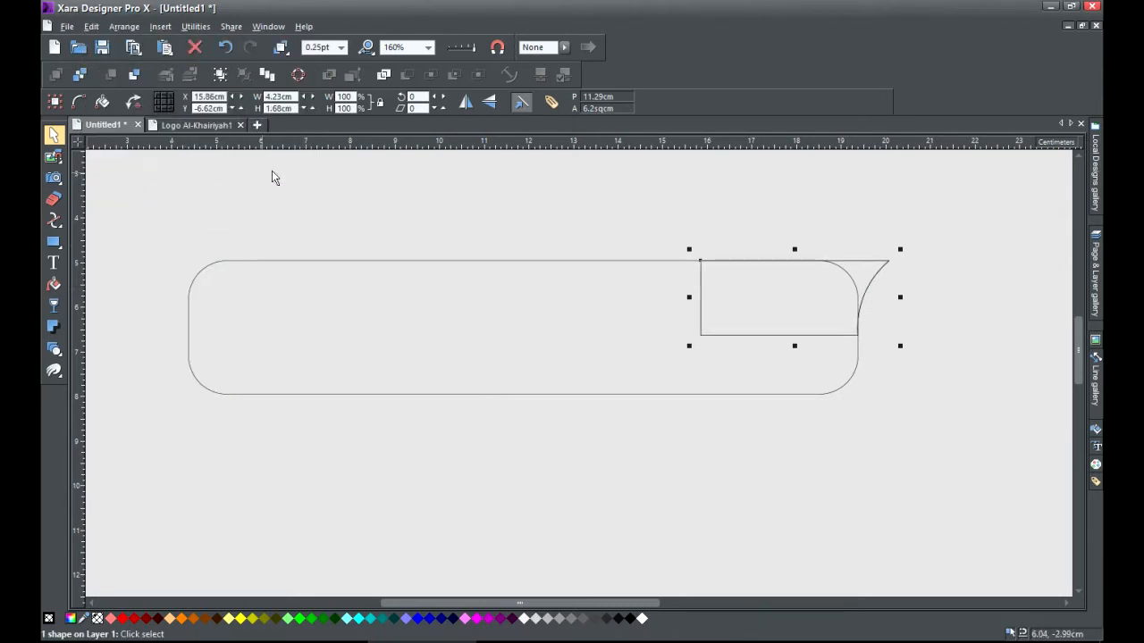
click(466, 101)
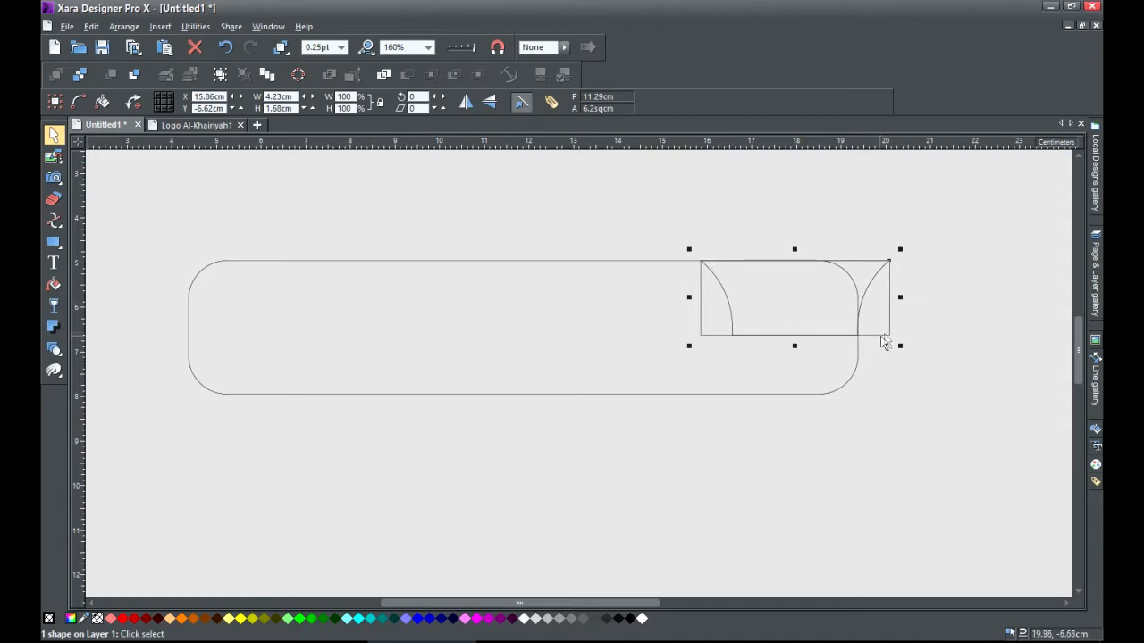
drag(889, 328, 351, 328)
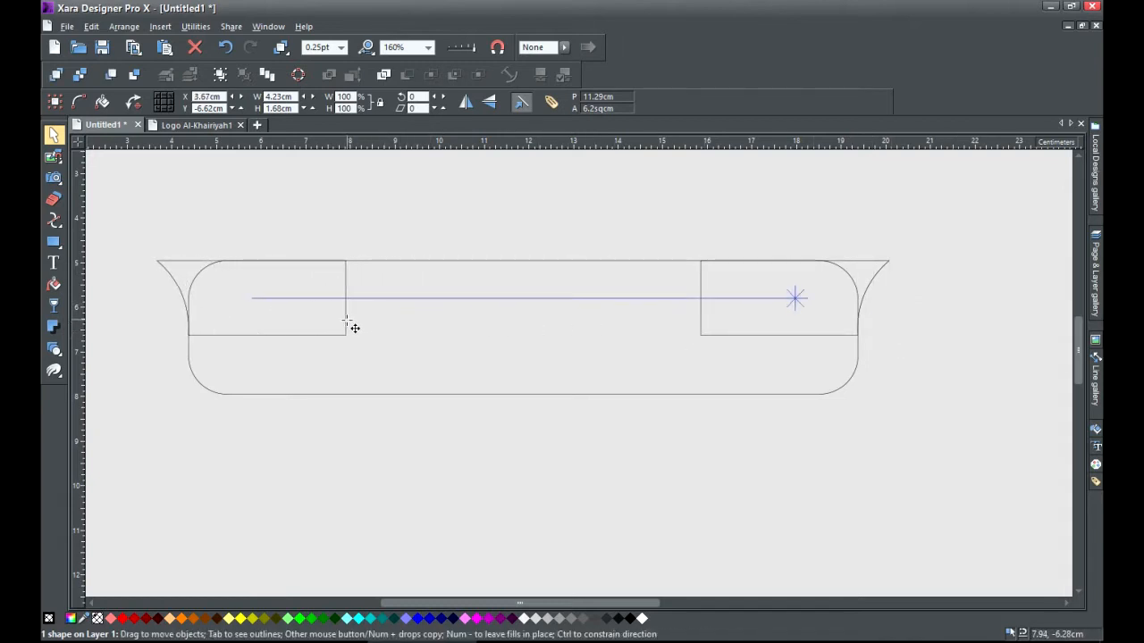
Merge the bar and both corner pieces with Add Shapes and fill the hull white.
scroll(179, 334, up, 8)
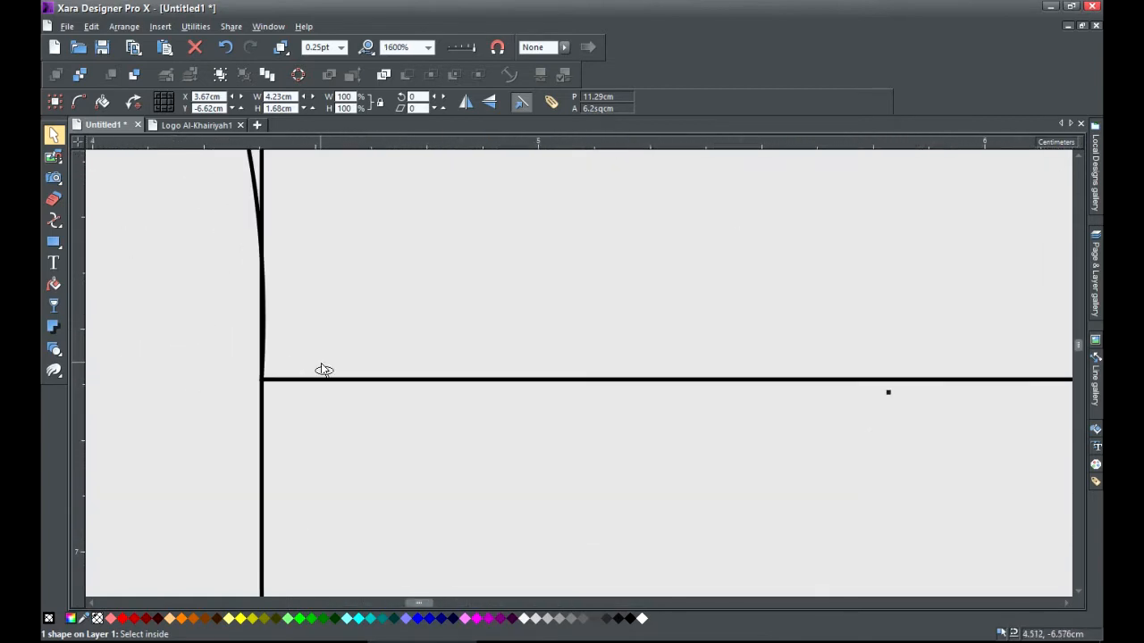
scroll(287, 387, up, 1)
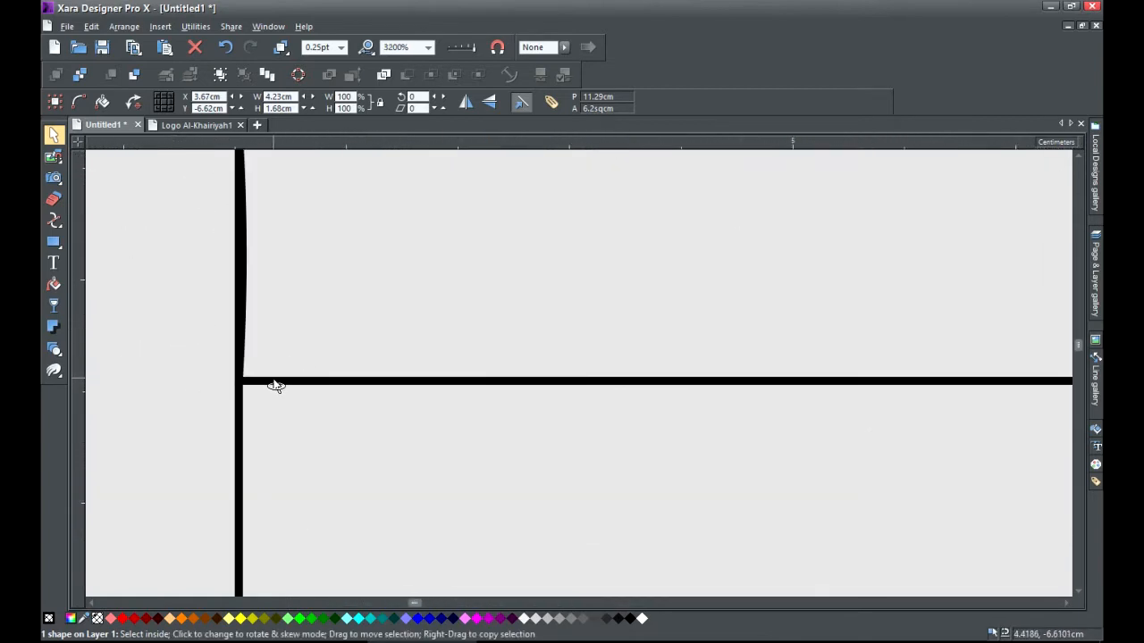
scroll(275, 386, down, 9)
click(340, 256)
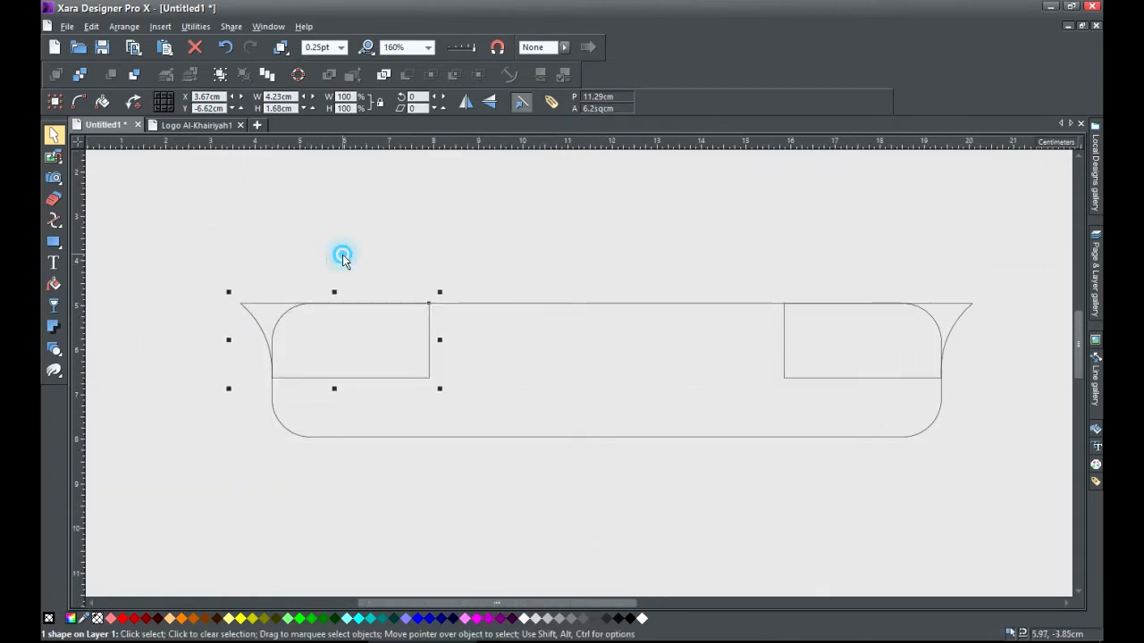
drag(199, 262, 982, 482)
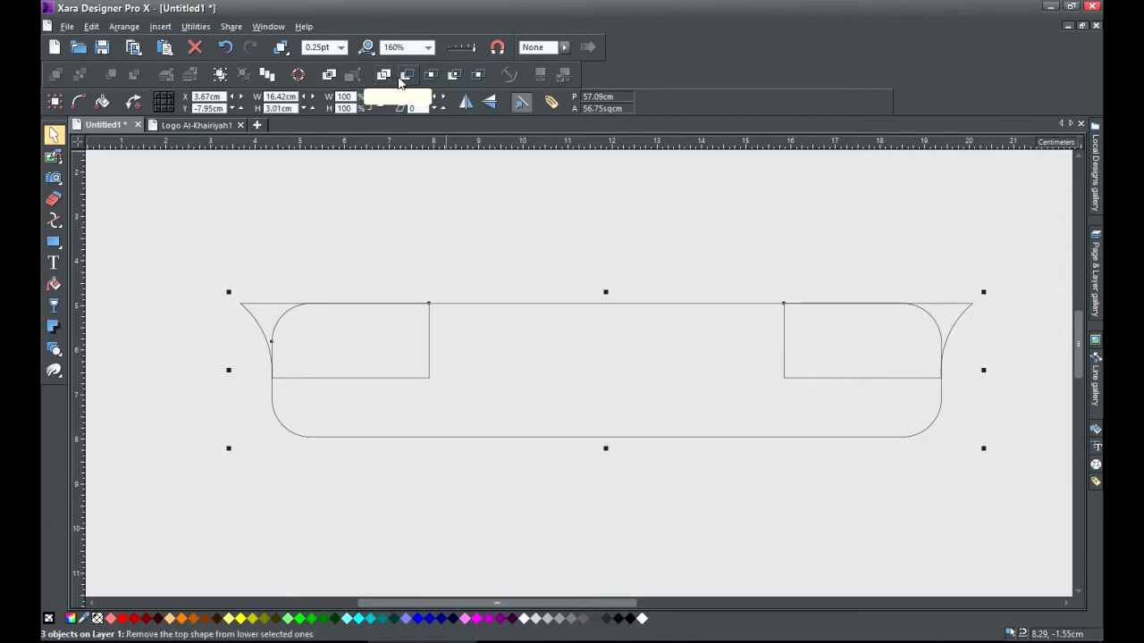
click(383, 75)
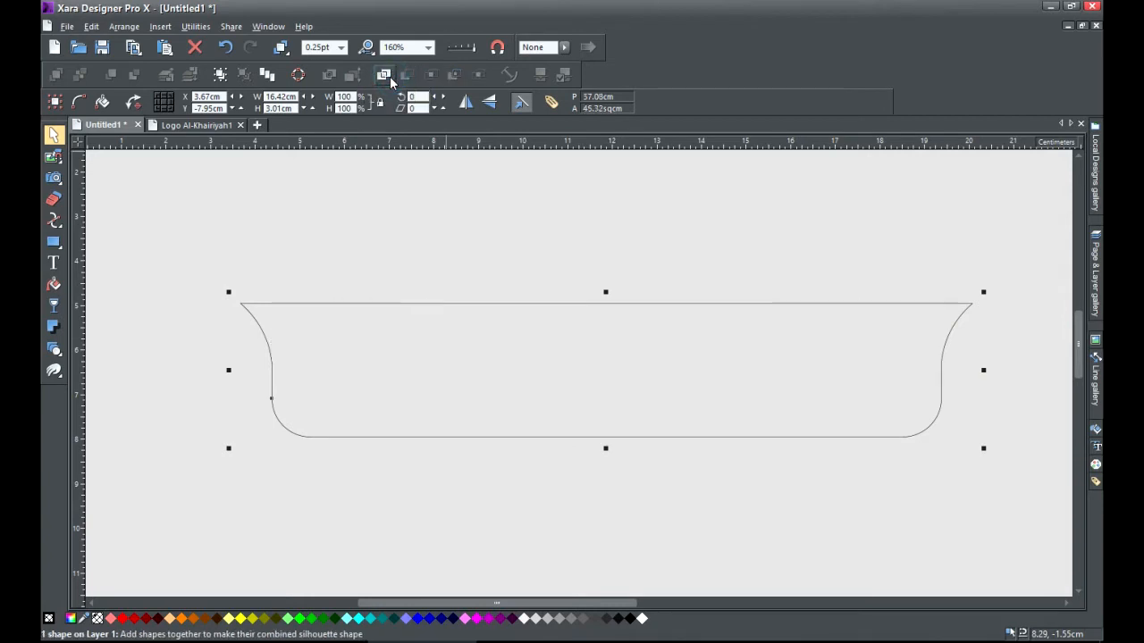
click(351, 224)
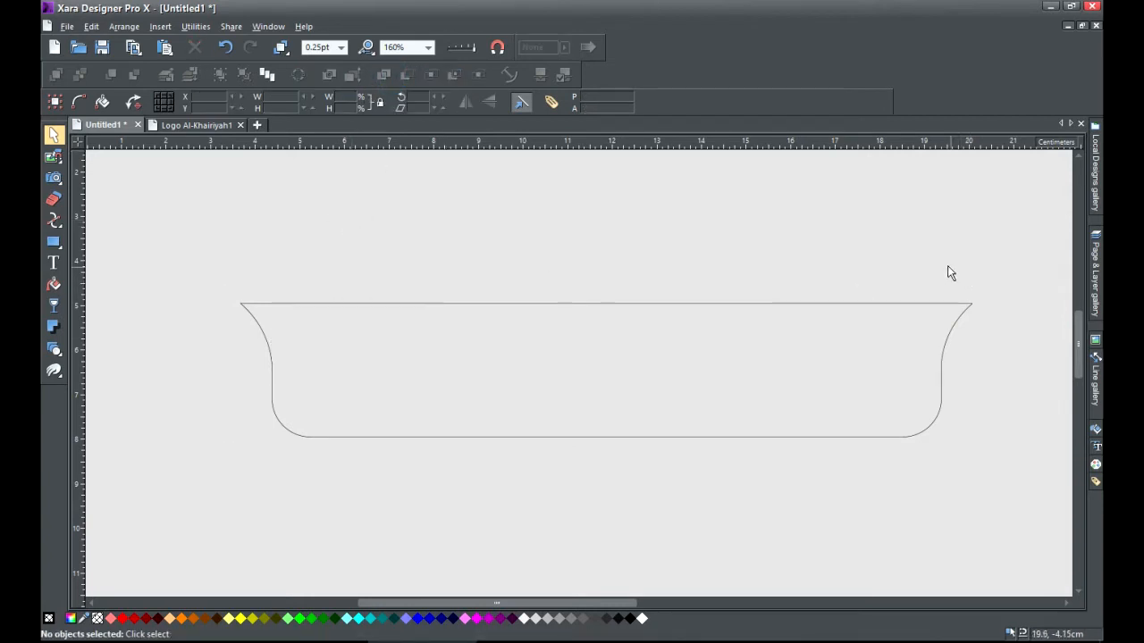
click(891, 436)
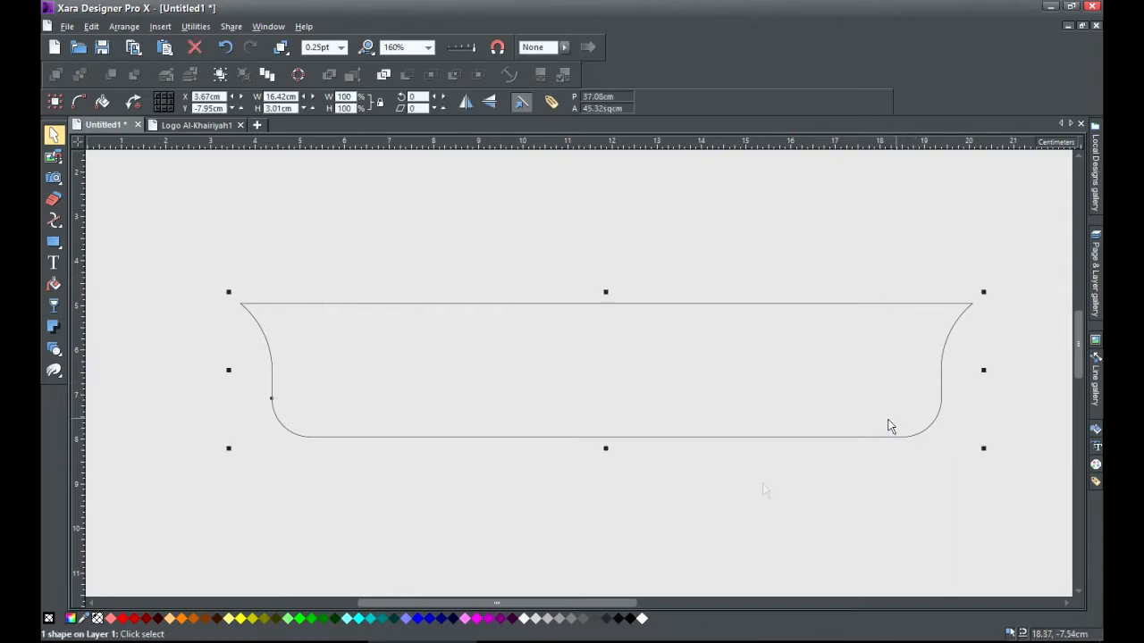
click(644, 618)
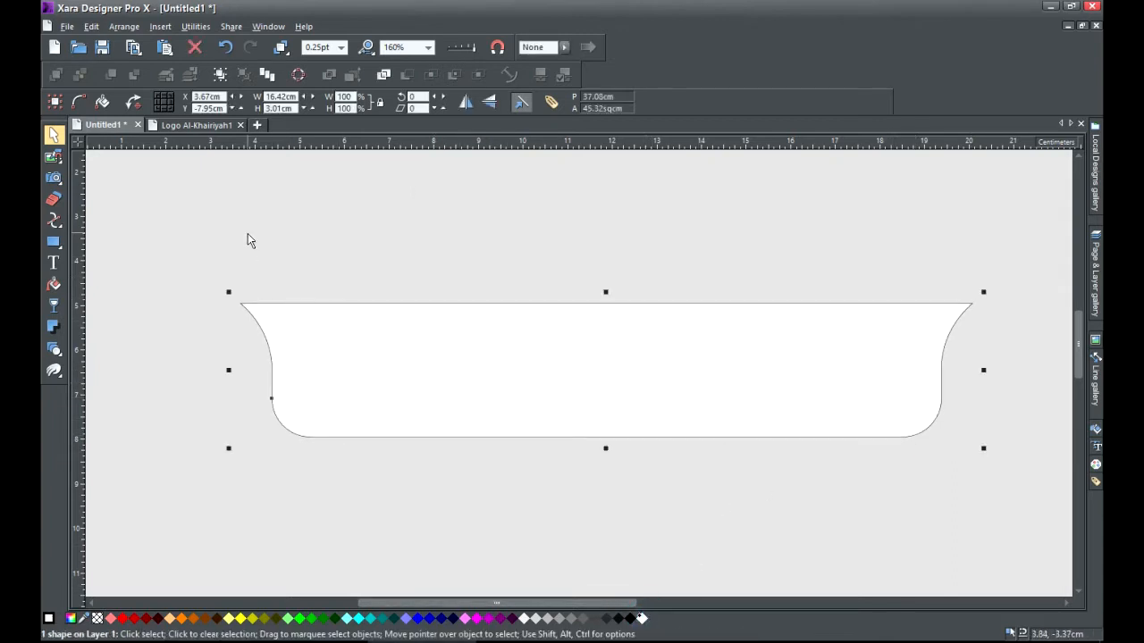
Type the lines MADRASAH TSANAWIYAH and AL-KHAIRIYAH PONTANG in the hull and change both lines' alignment.
click(54, 265)
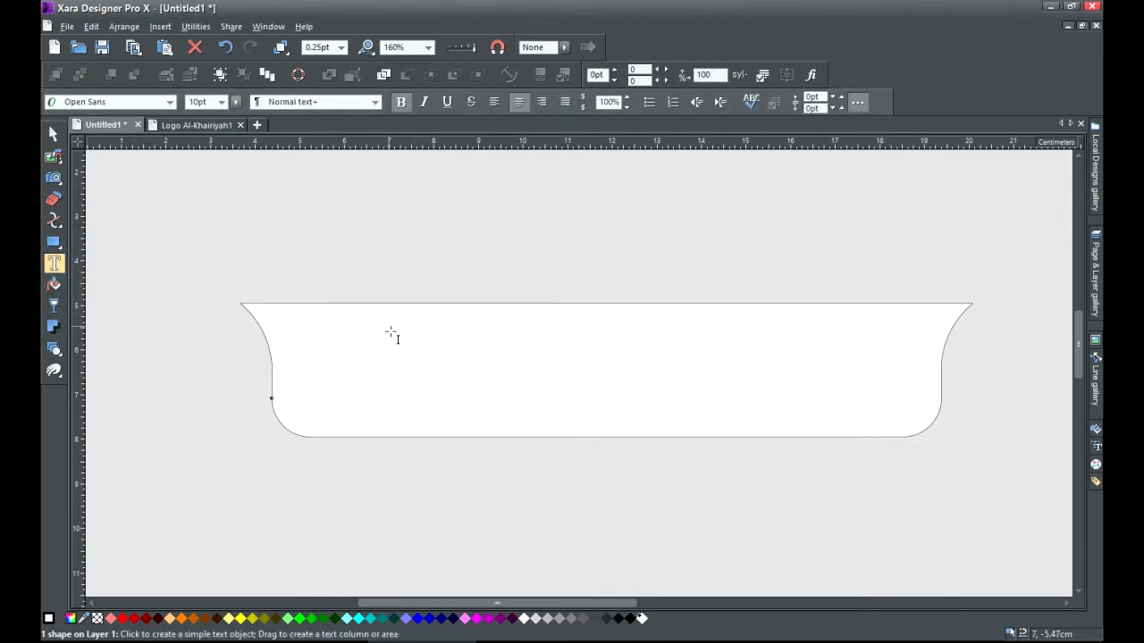
click(442, 368)
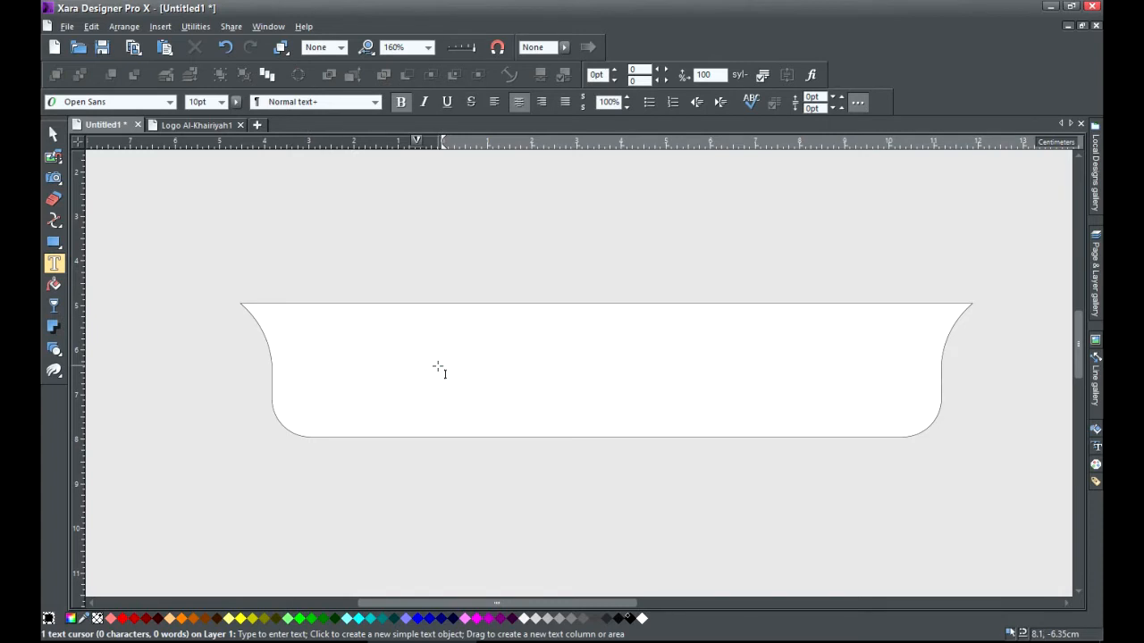
text(MADR)
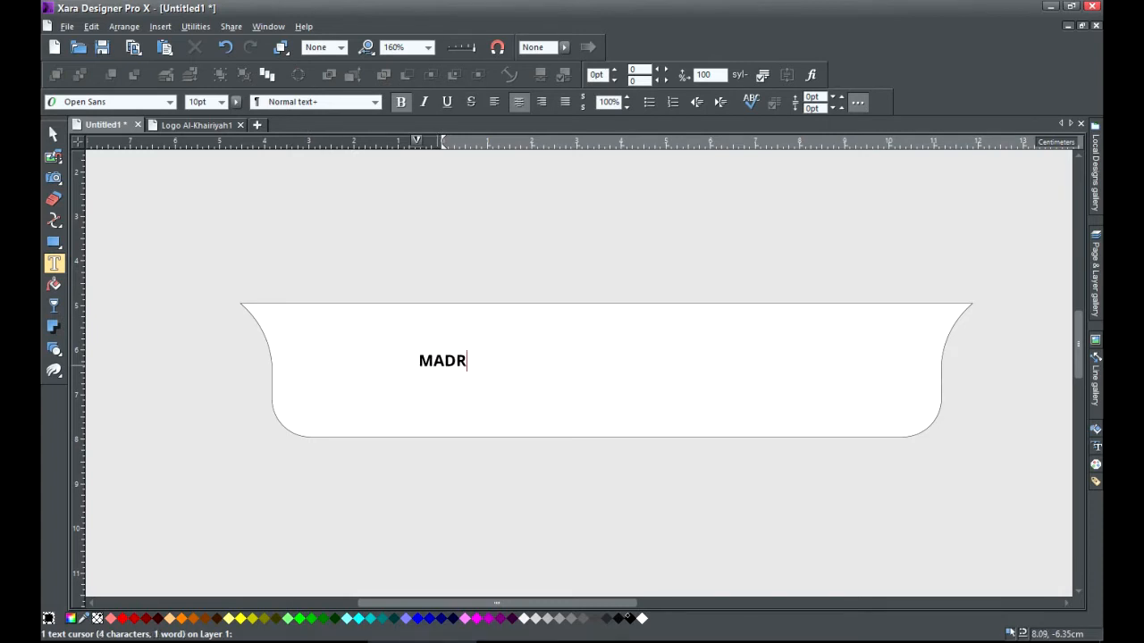
text(ASAH T)
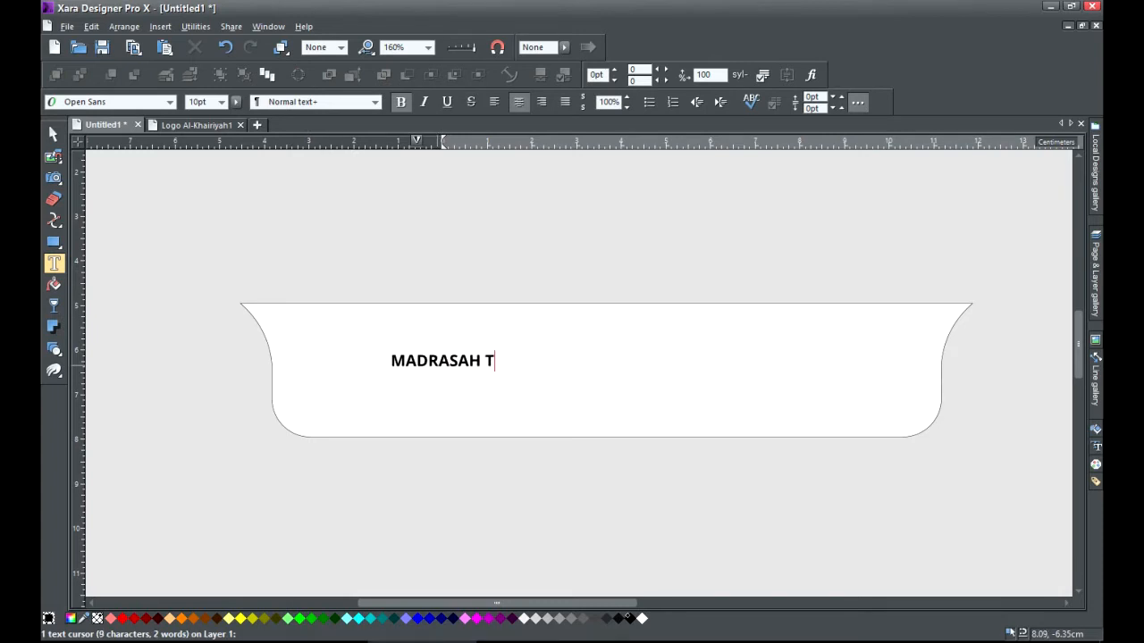
text(SANAWIYAH)
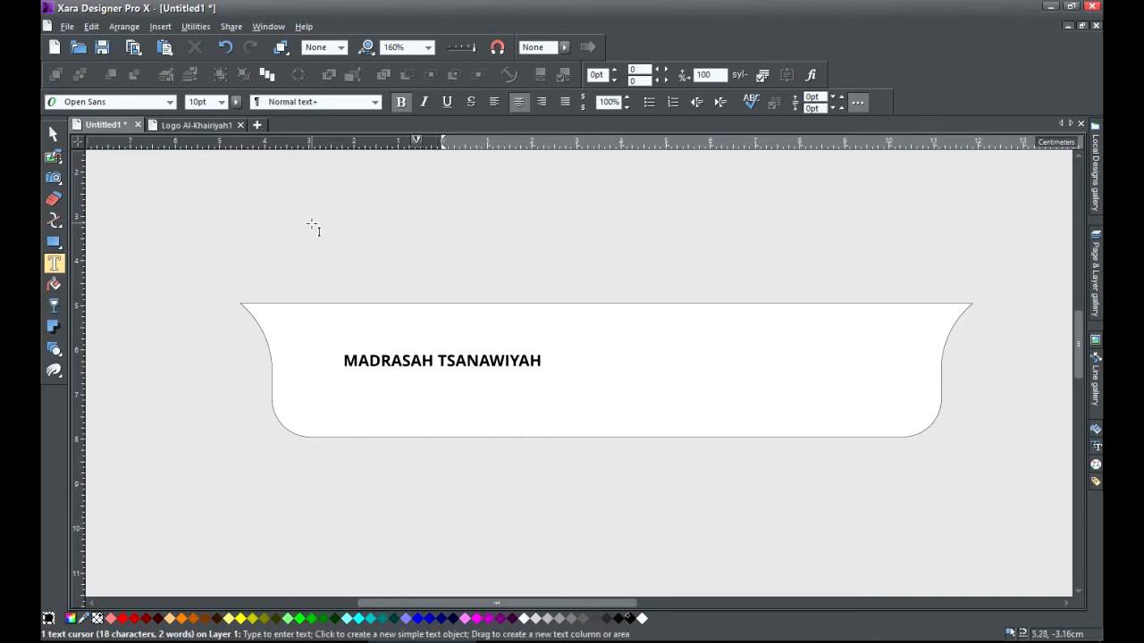
key(ctrl+a)
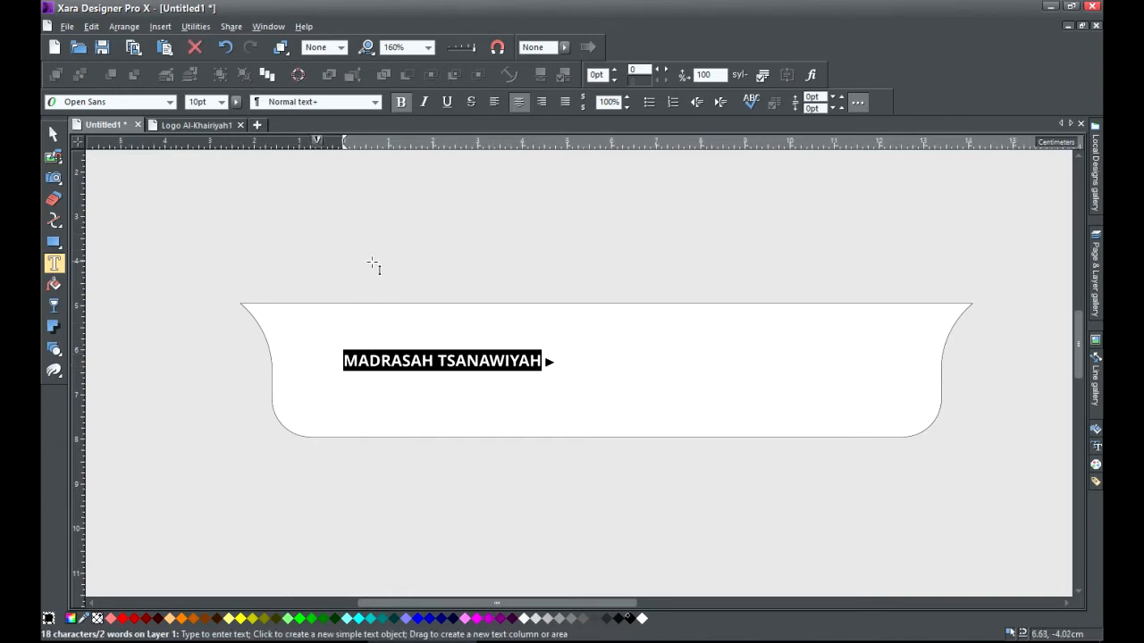
click(359, 386)
text(A)
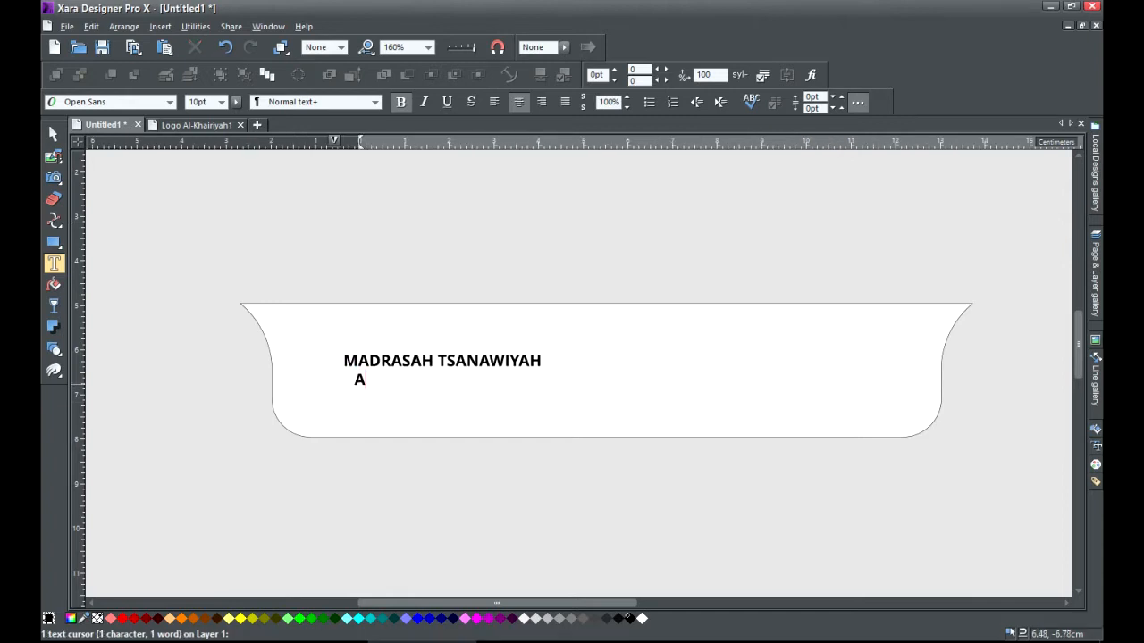
text(L-KHAIRIYAH)
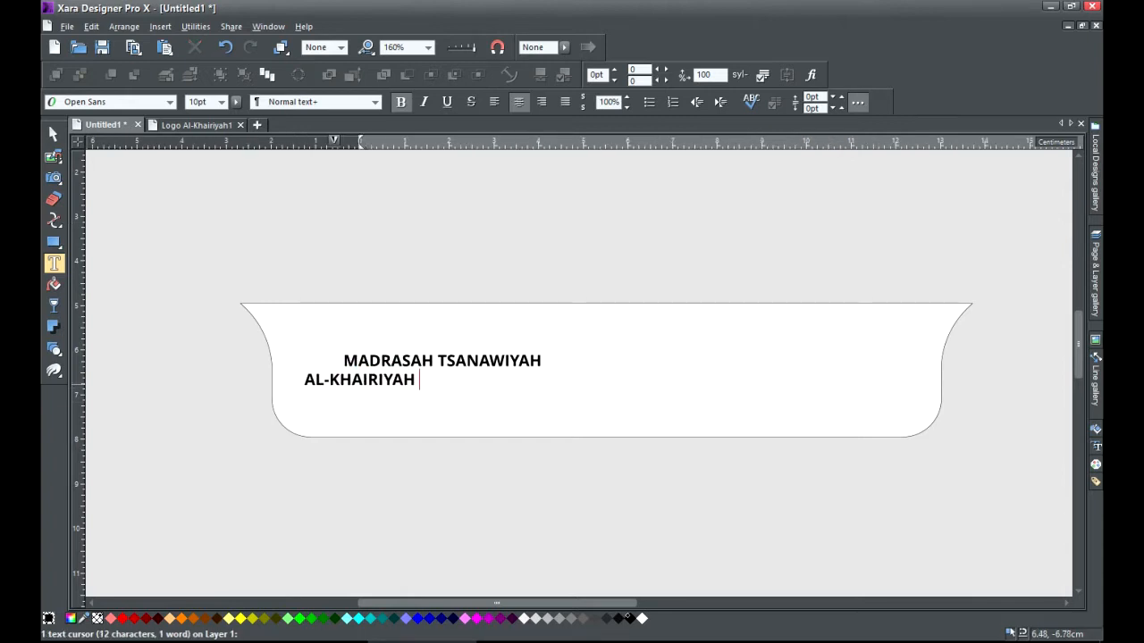
text( PONTANG)
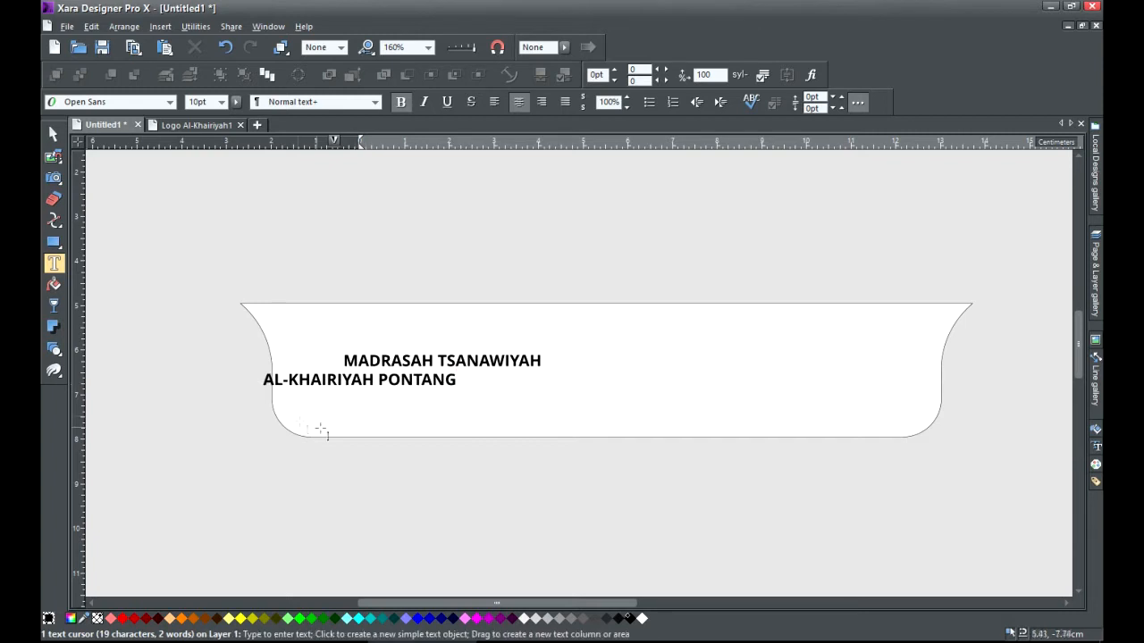
click(362, 398)
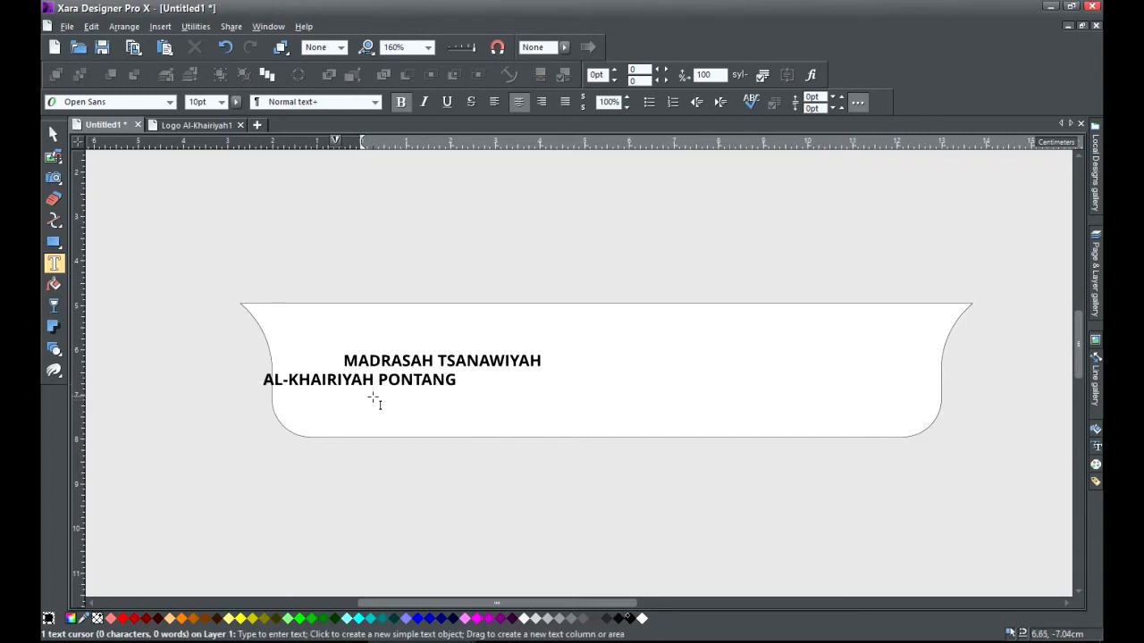
click(383, 379)
click(494, 102)
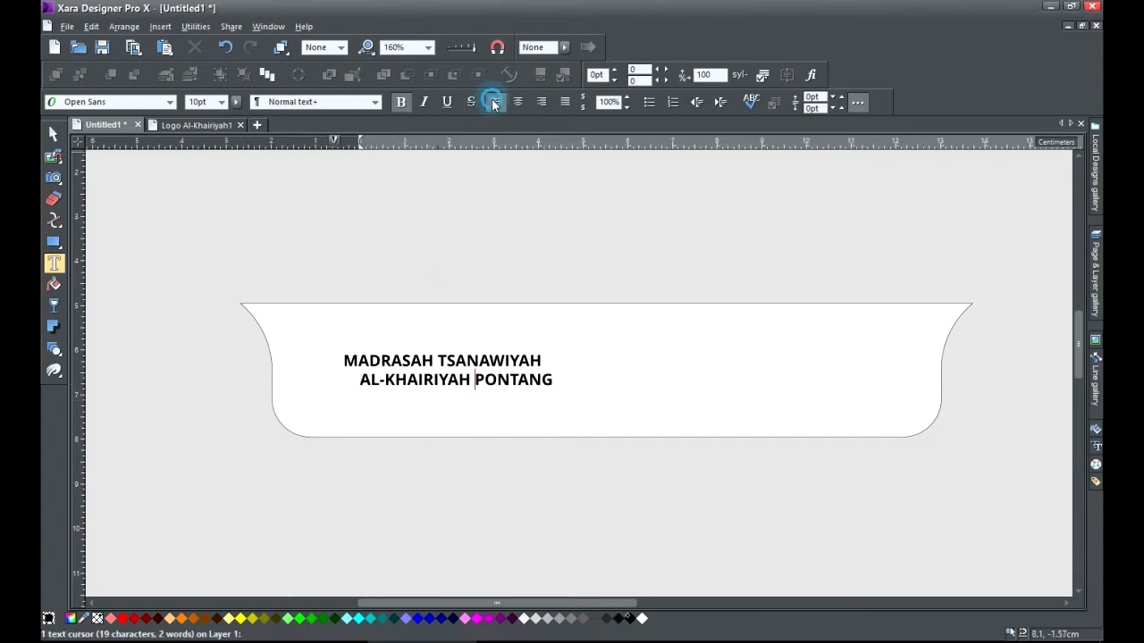
click(395, 363)
click(494, 102)
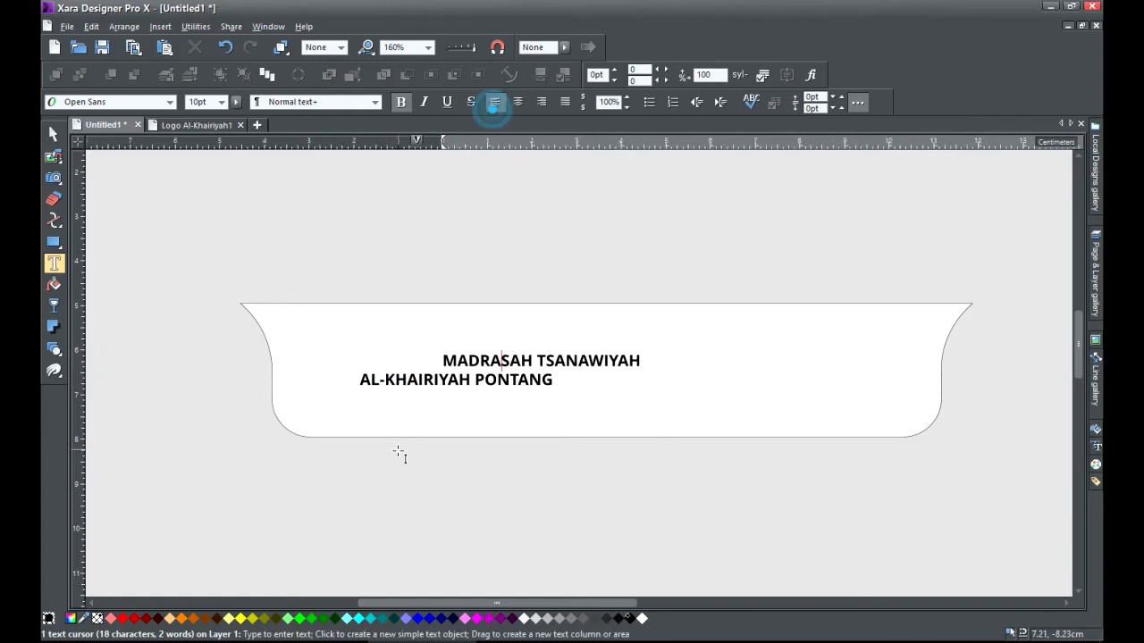
Add the YAYASAN foundation line and begin the address line beneath it.
click(403, 410)
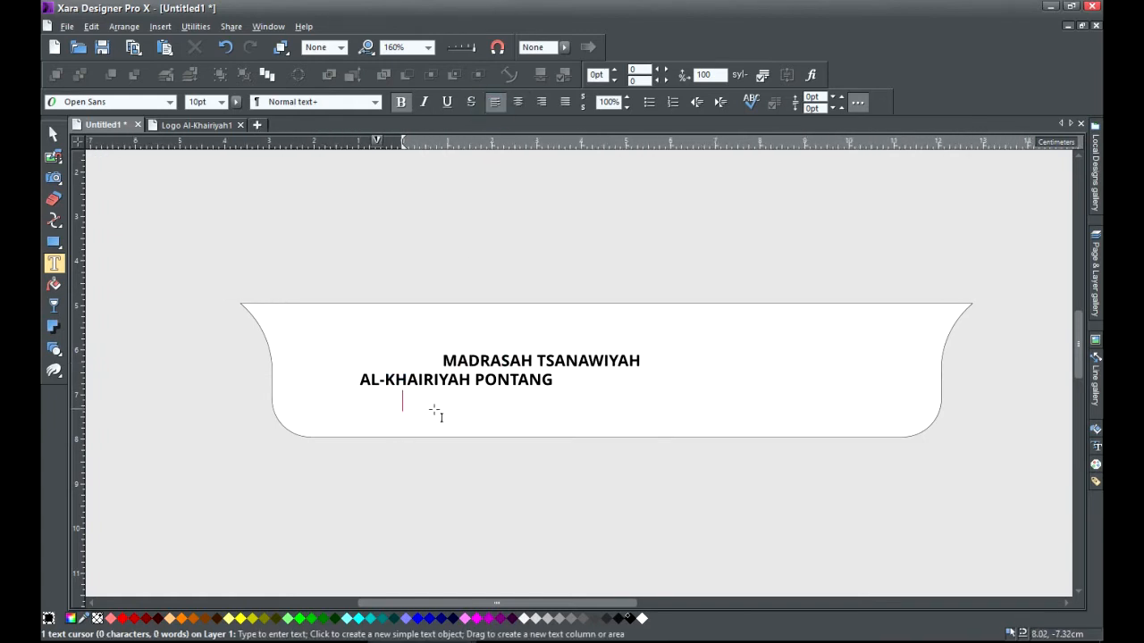
text(YAYASAN PANGERAN ARYA SUNYAR)
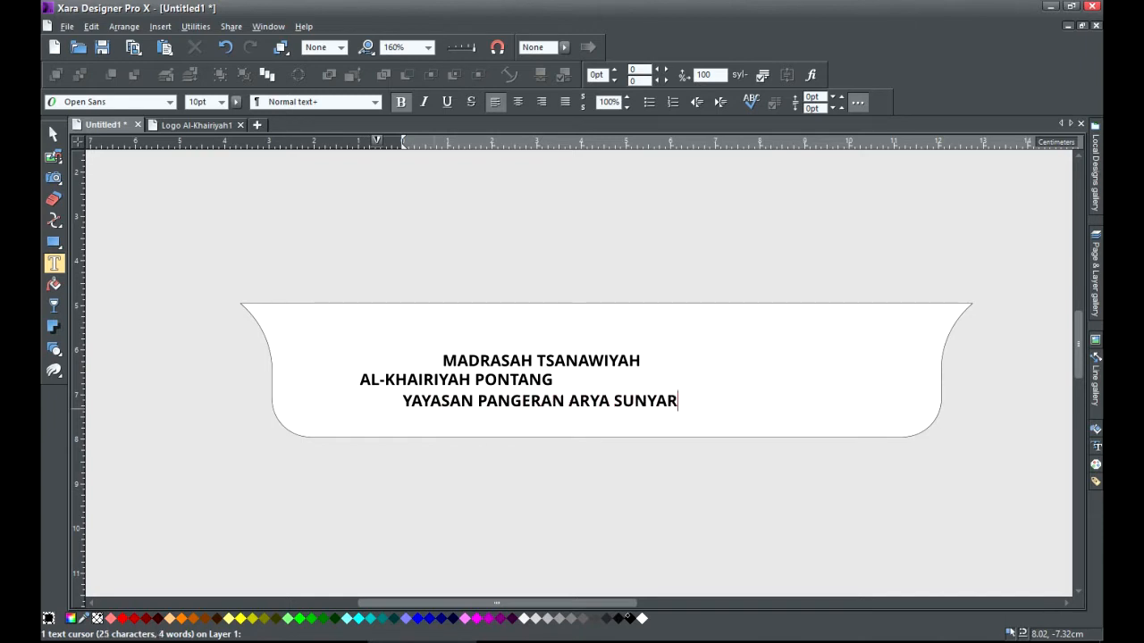
text(JA)
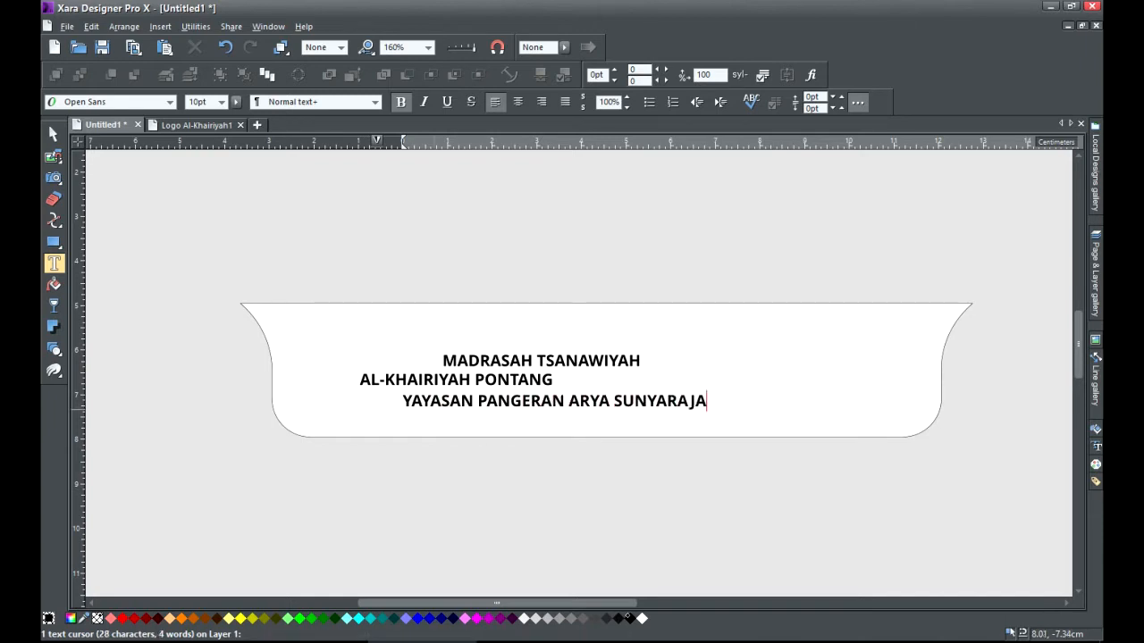
click(424, 422)
text(Jl)
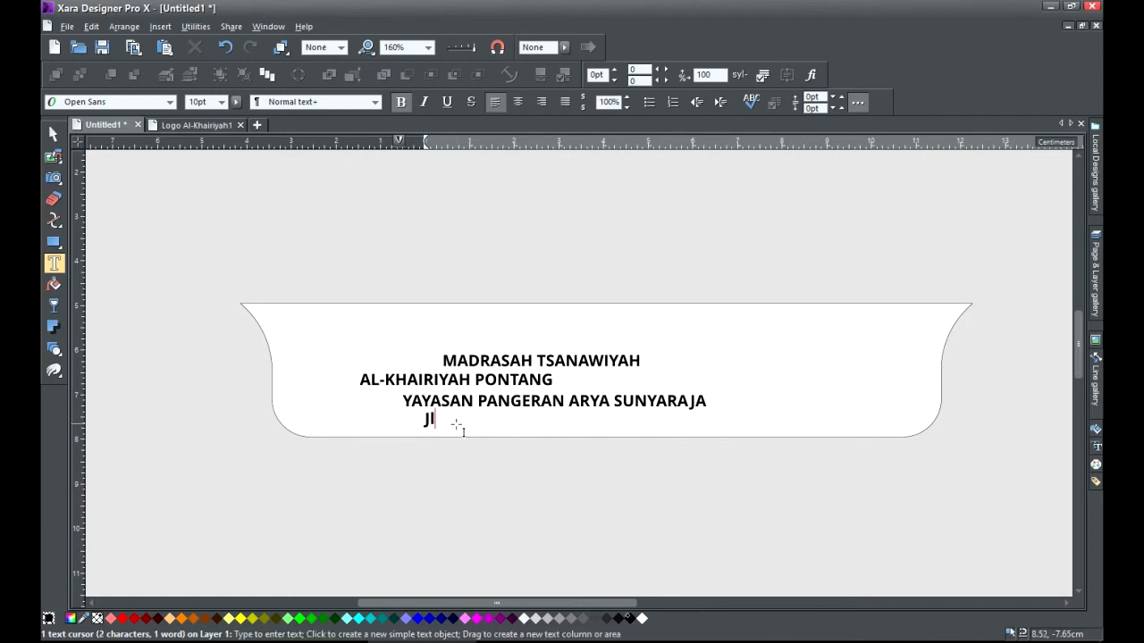
text(. Ciptayasa)
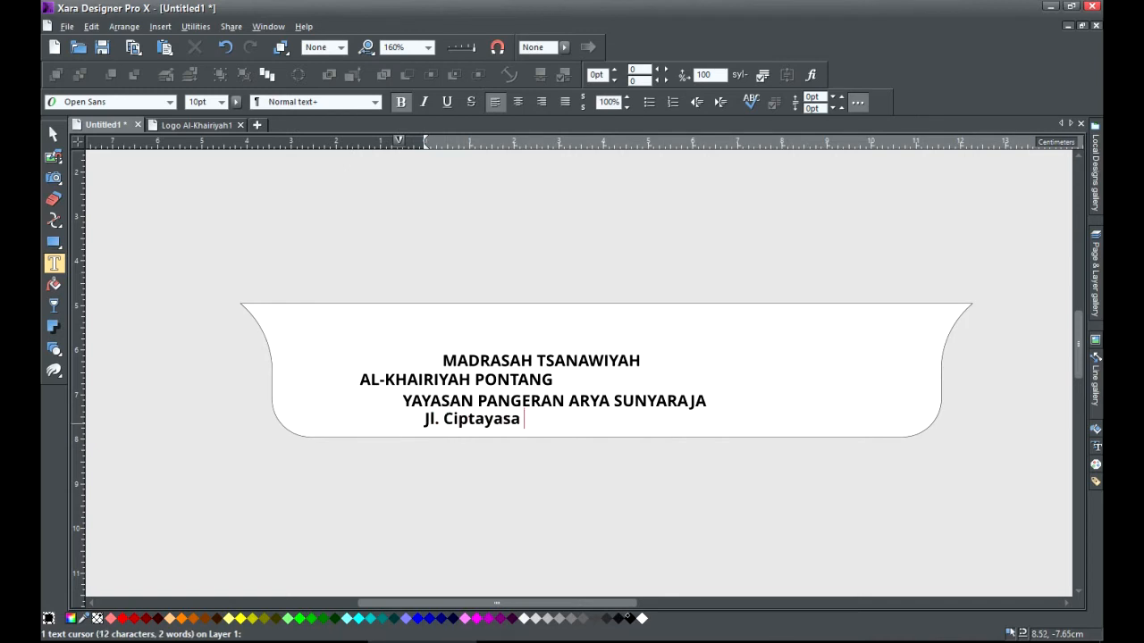
text( Km. 13)
click(688, 642)
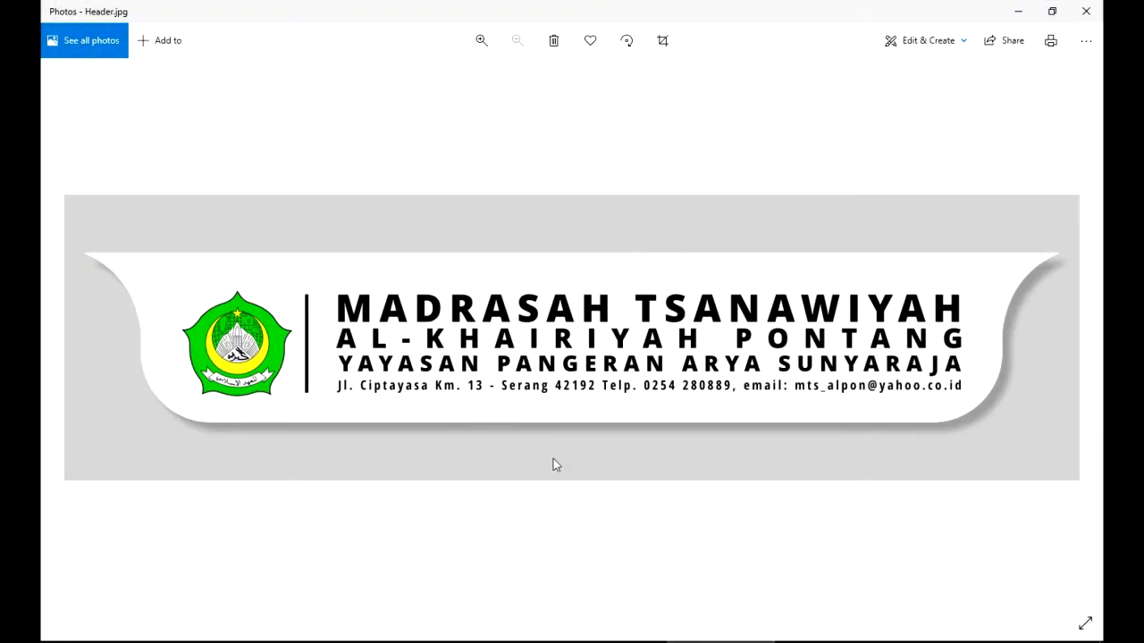
Using the reference image, type the rest of the address, phone and e-mail, changing the domain to gmail.com.
click(719, 641)
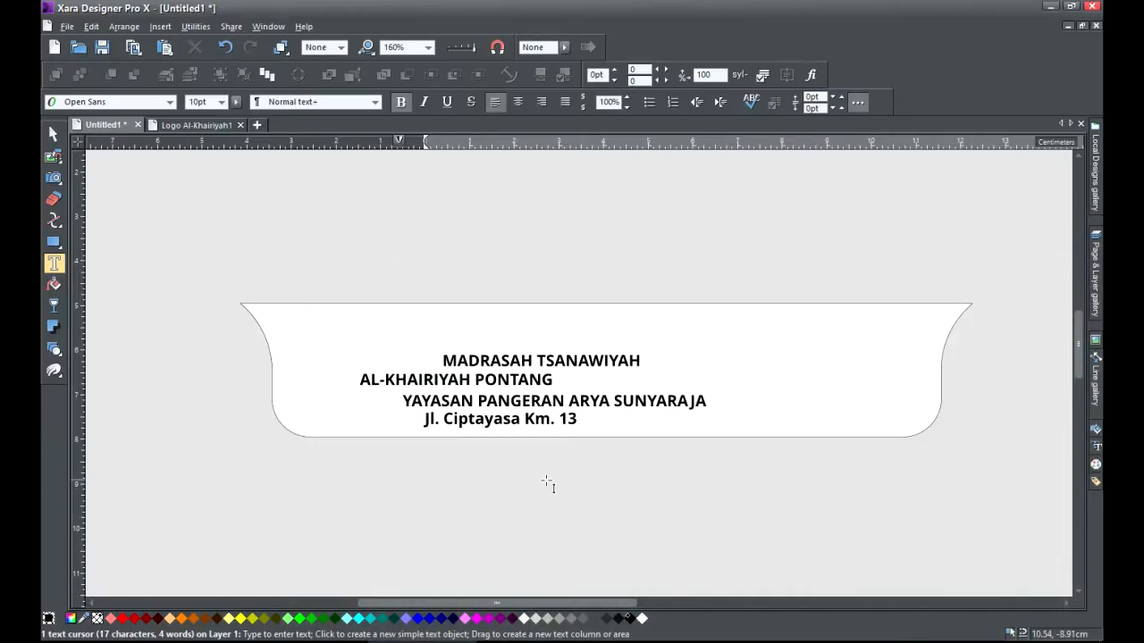
text(- Serang 42192)
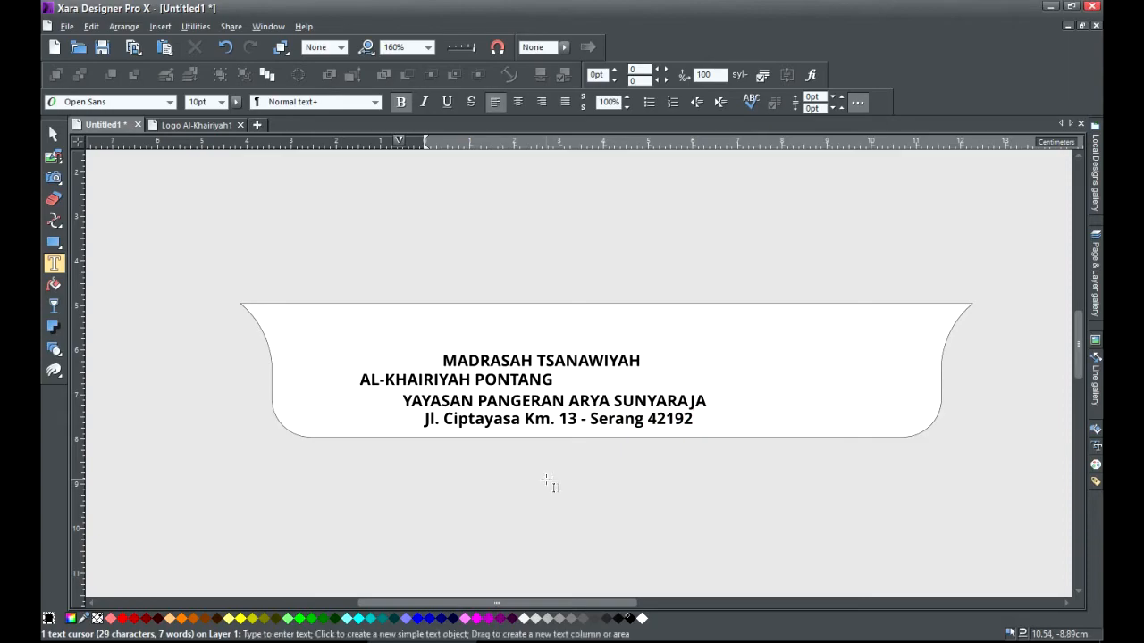
click(701, 642)
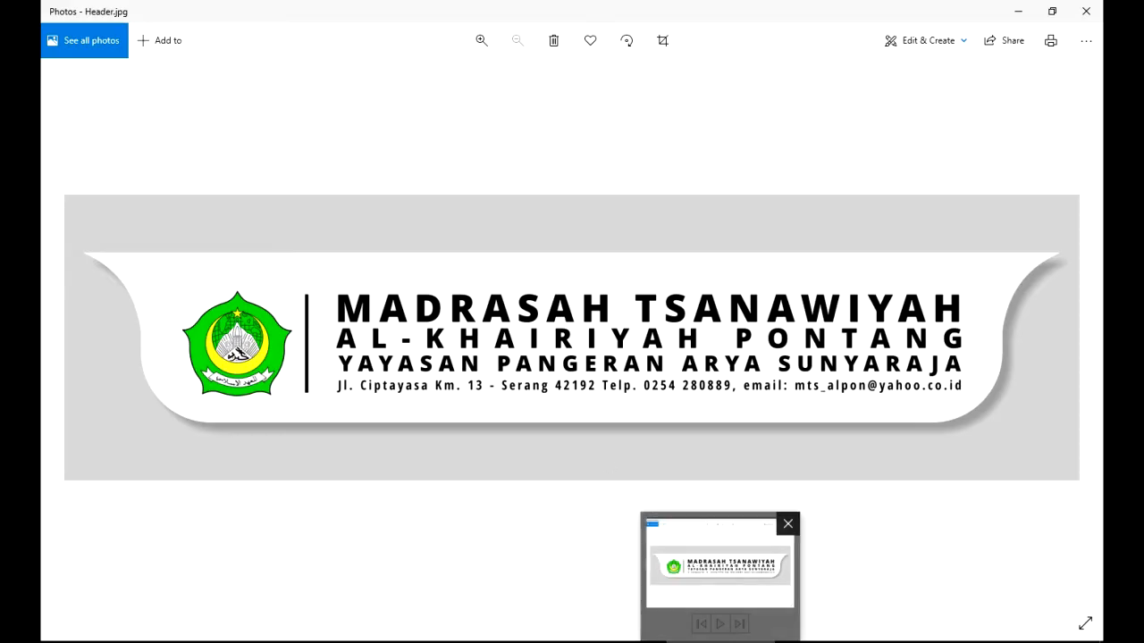
click(717, 642)
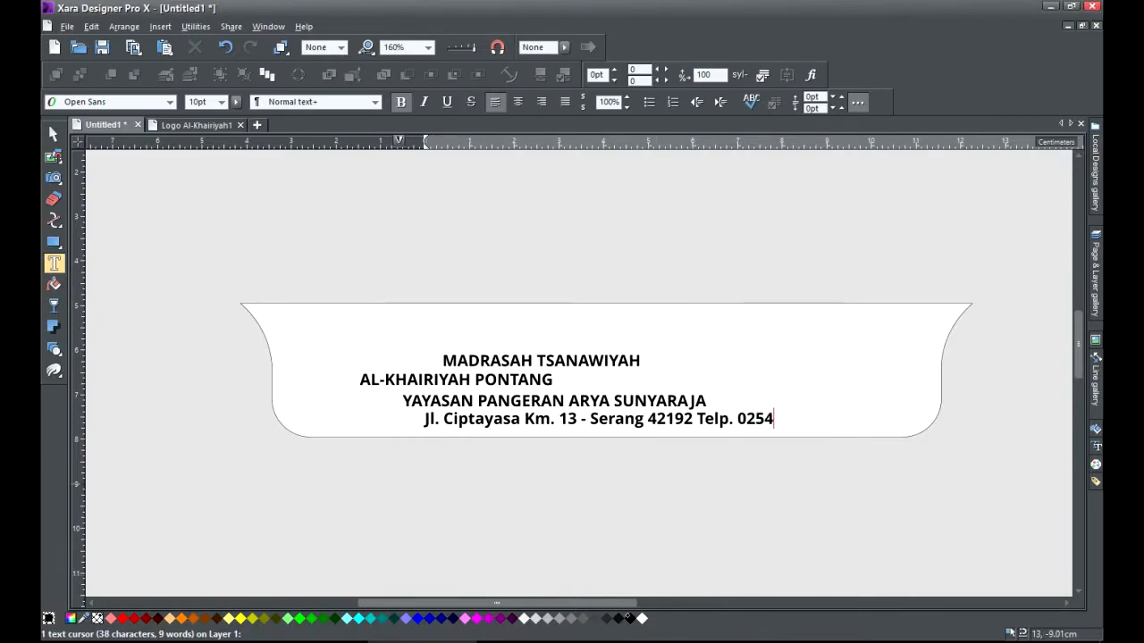
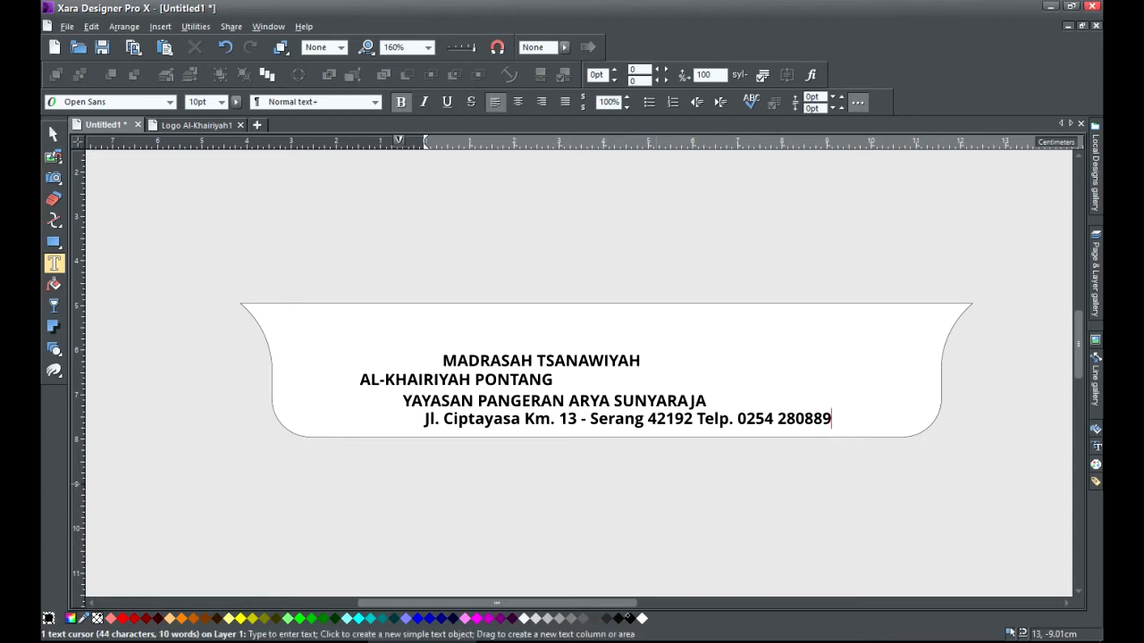
text(,)
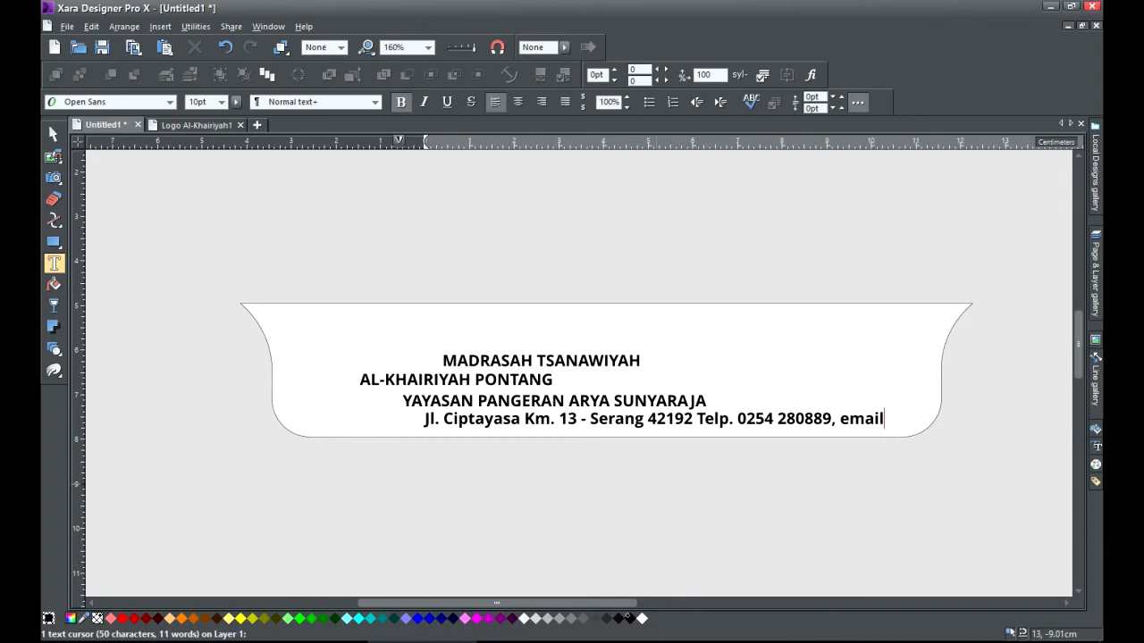
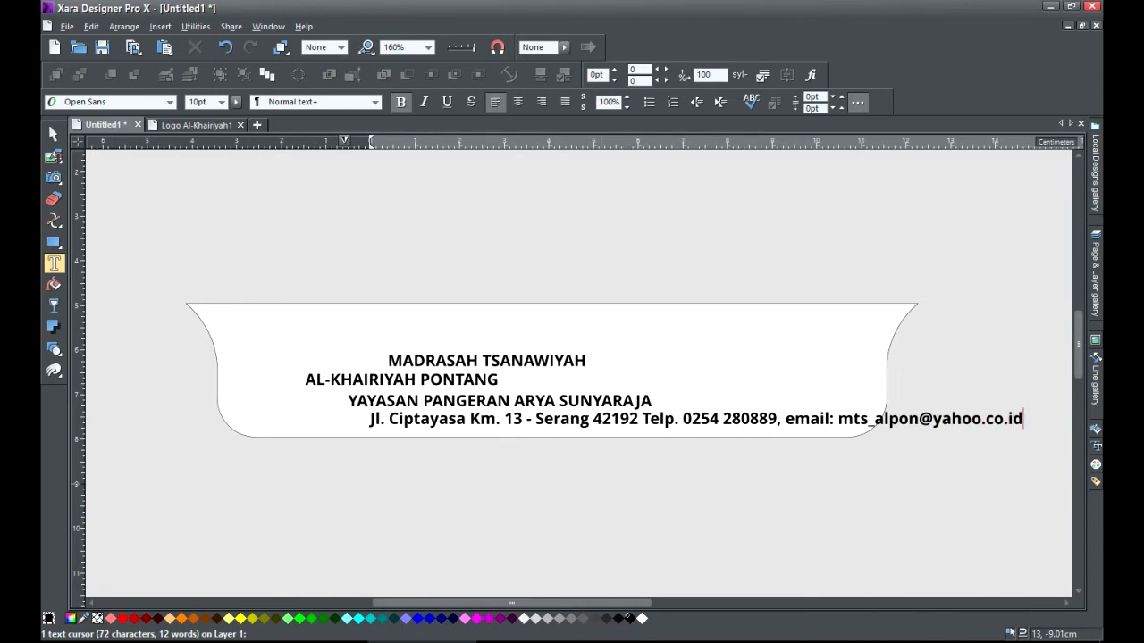
key(shift+Left)
key(shift+Left)
key(shift+Left)
key(shift+Left)
key(shift+Left)
key(shift+Left)
key(shift+Left)
key(shift+Left)
key(shift+Left)
key(shift+Left)
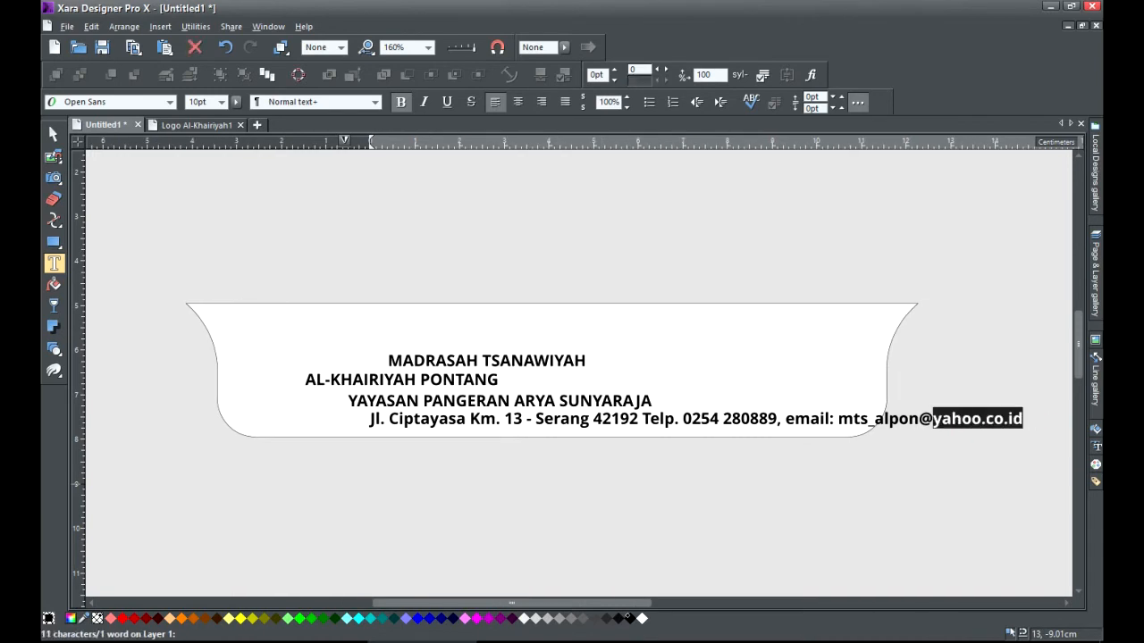
text(gmail)
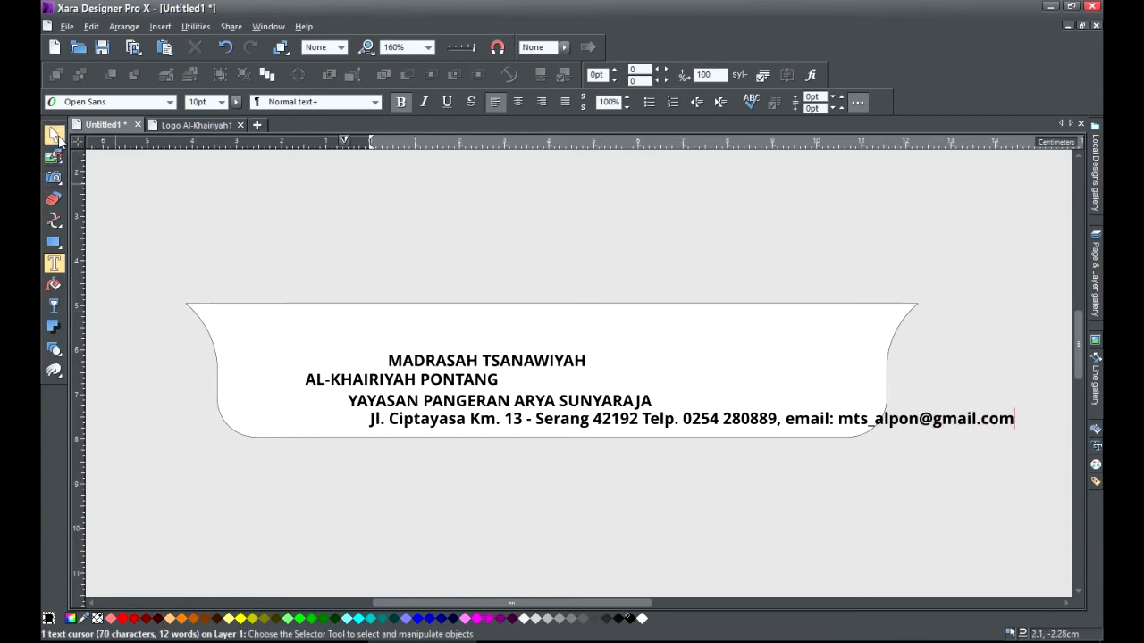
Move the MADRASAH TSANAWIYAH title up and set it in 19pt Open Sans Extrabold.
click(55, 136)
drag(426, 363, 435, 335)
double_click(492, 331)
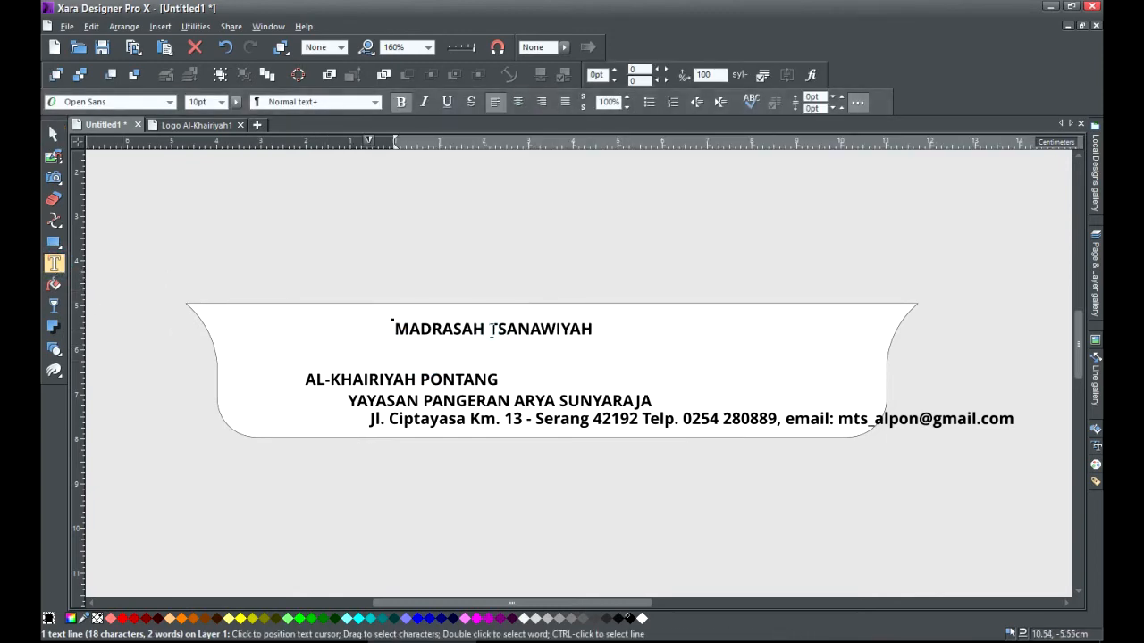
triple_click(492, 331)
click(123, 102)
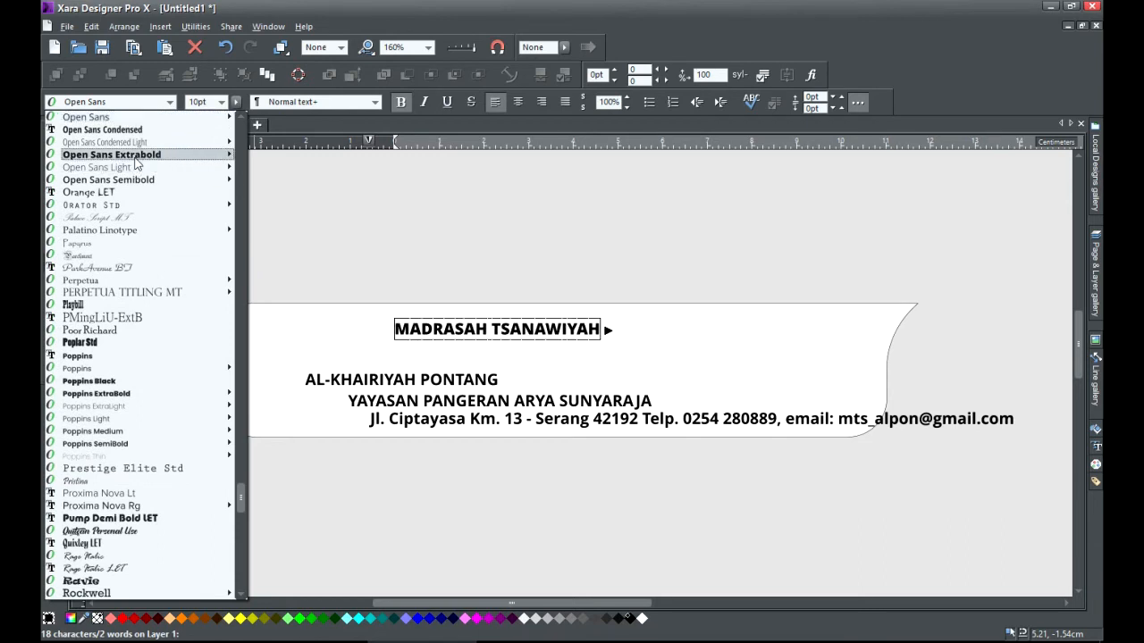
mouse_move(136, 162)
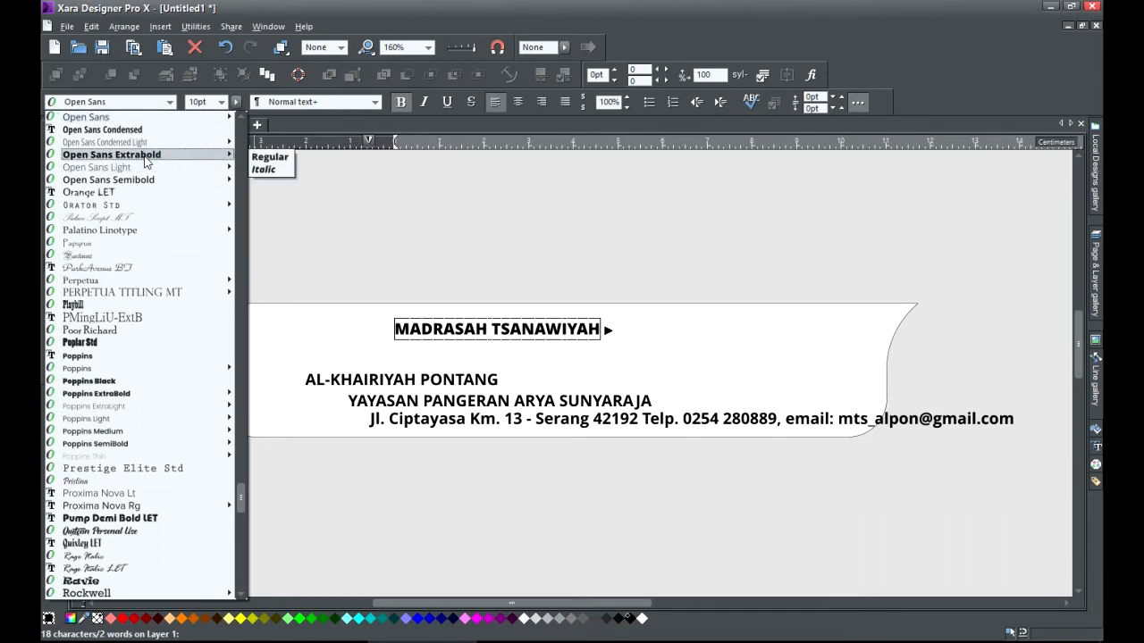
click(146, 160)
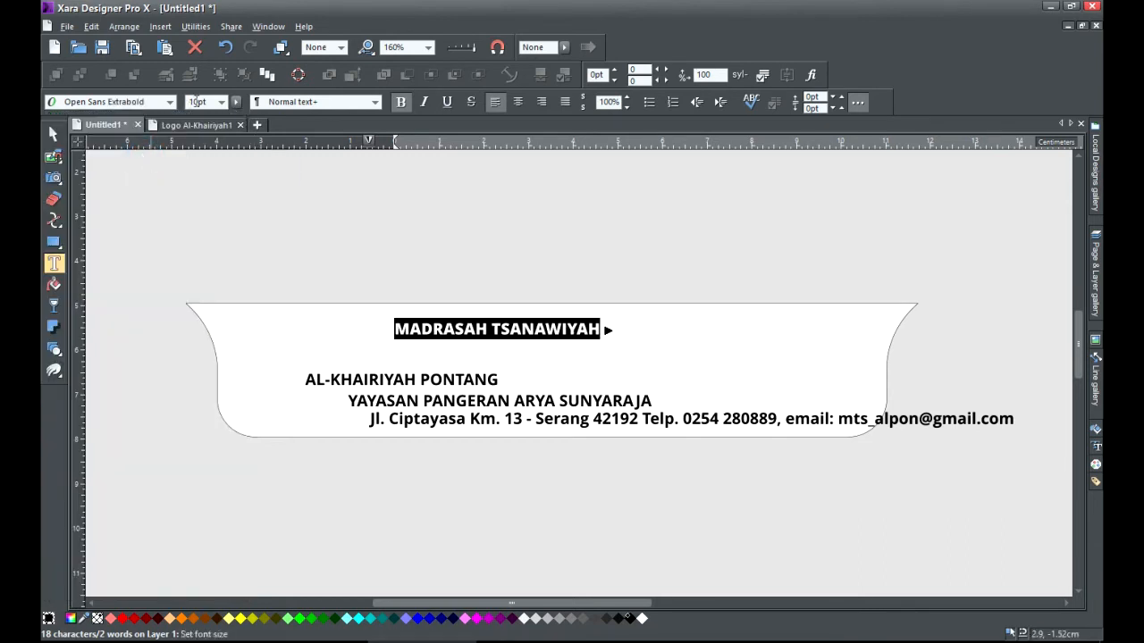
click(208, 102)
text(19)
key(Return)
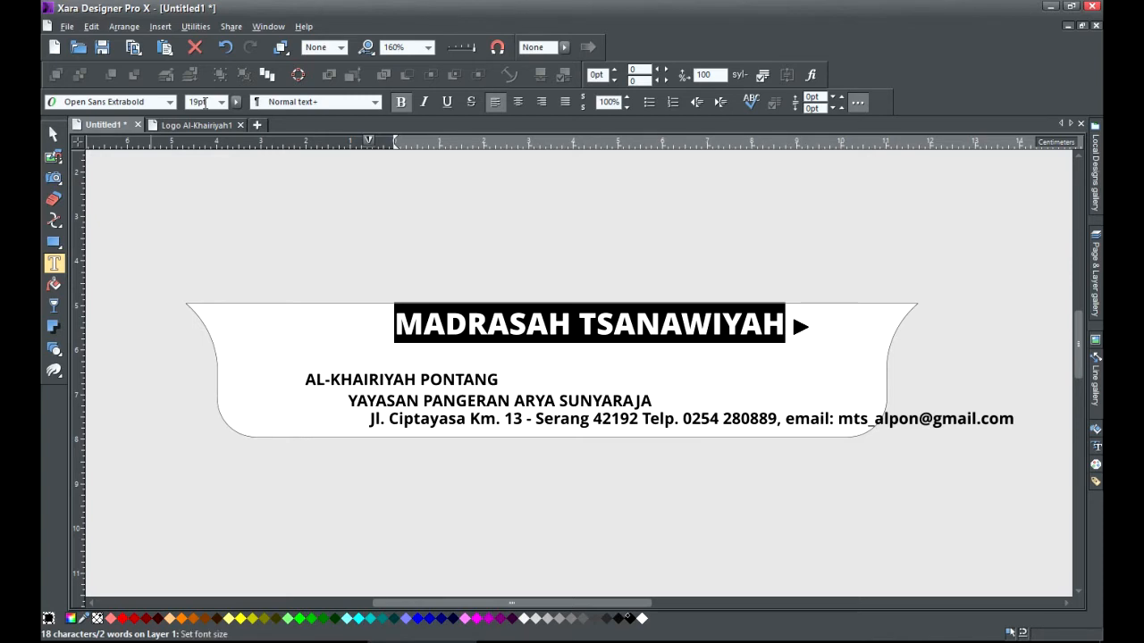
key(Escape)
drag(429, 314, 780, 329)
Widen the title's letter tracking to 190.
click(55, 262)
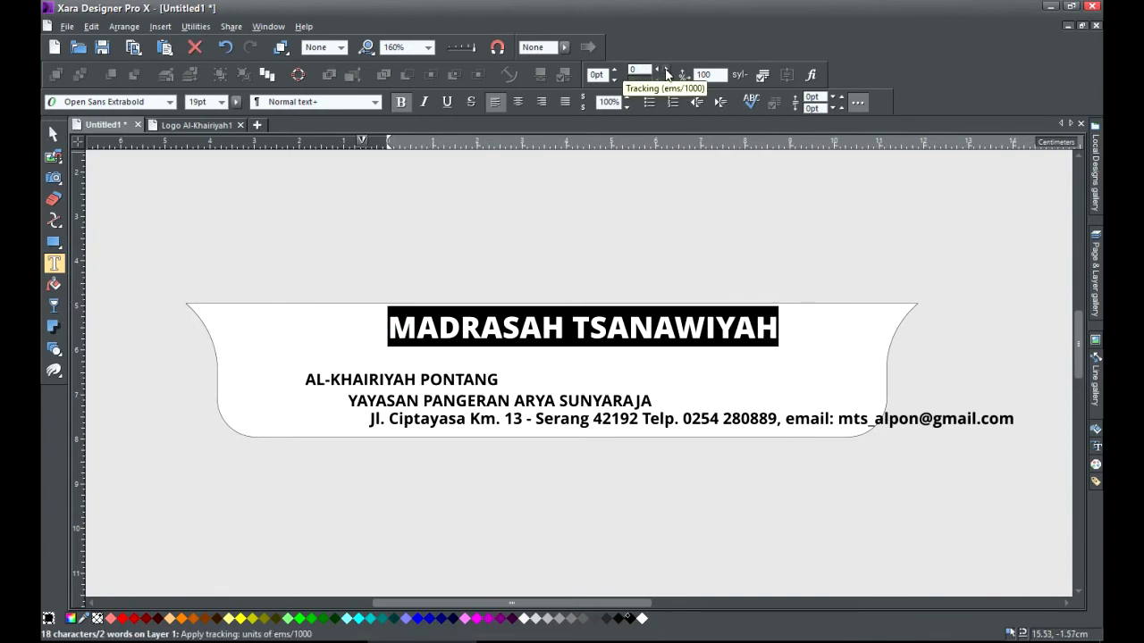
click(665, 70)
click(665, 71)
click(666, 71)
click(666, 70)
click(666, 71)
click(666, 70)
click(666, 70)
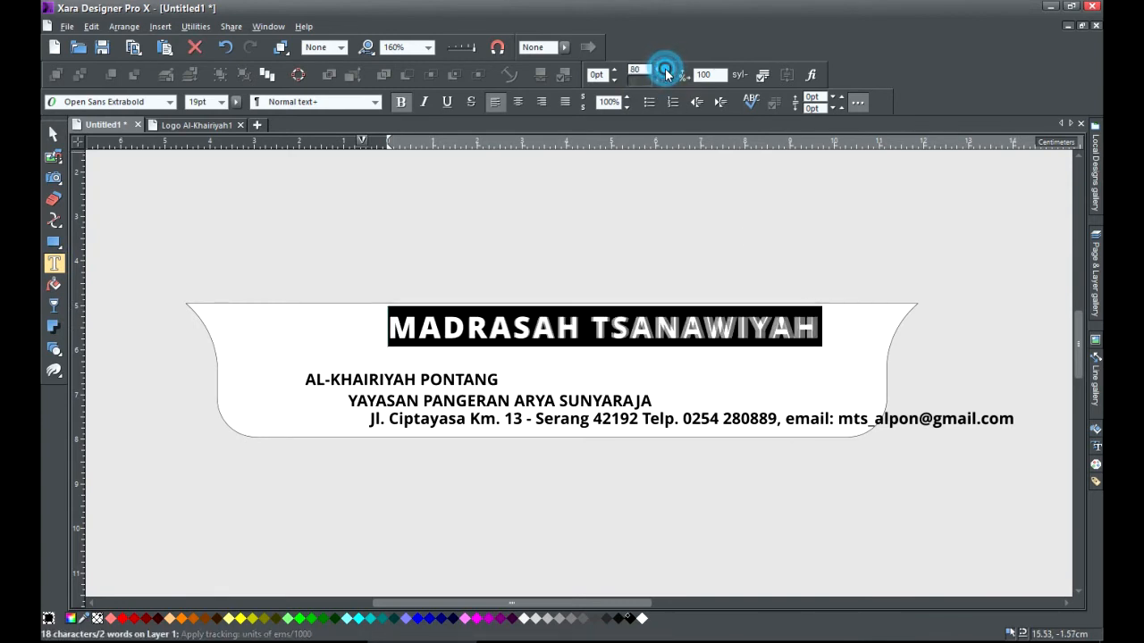
click(666, 71)
click(666, 70)
click(666, 71)
click(666, 70)
click(666, 71)
click(666, 71)
click(665, 70)
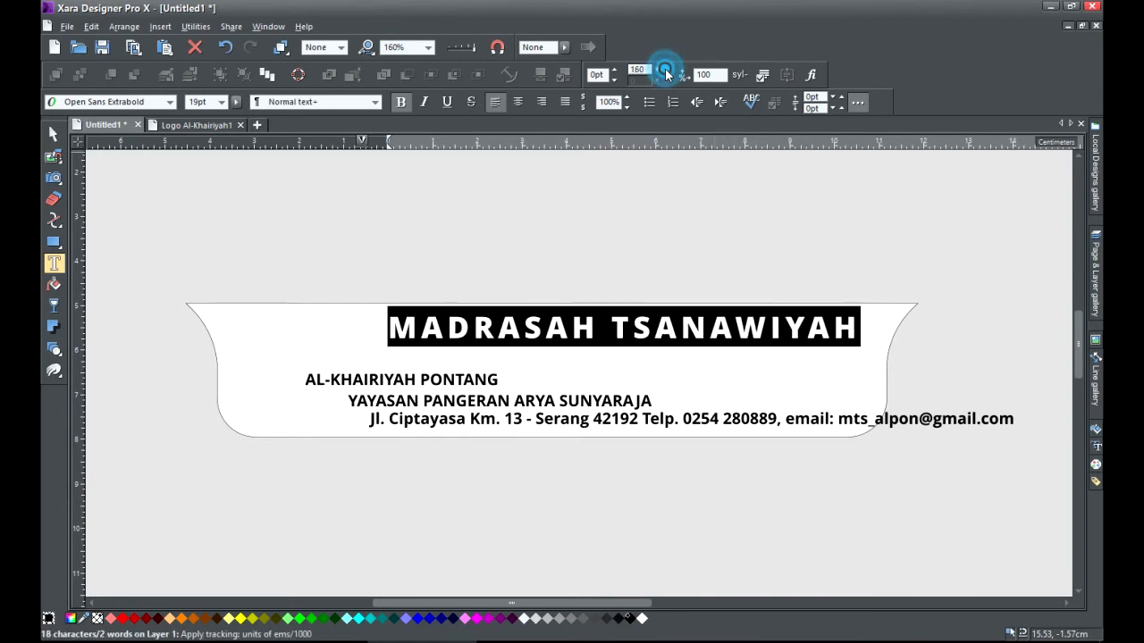
click(665, 71)
click(666, 71)
click(666, 71)
click(666, 70)
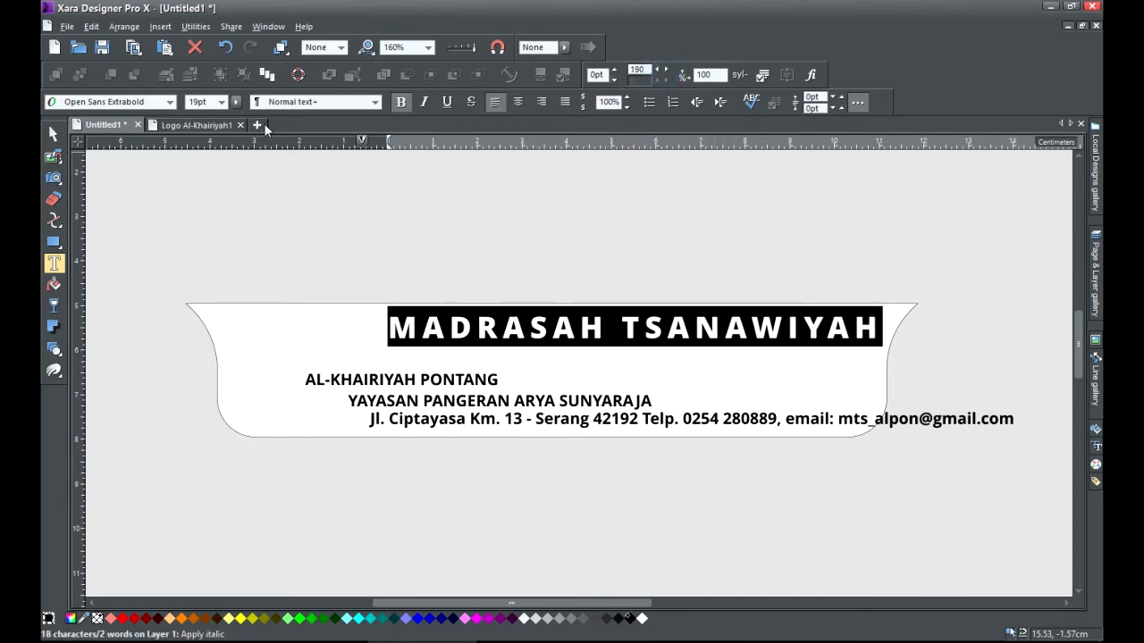
Move the AL-KHAIRIYAH PONTANG line up beneath the title.
click(52, 135)
click(280, 174)
click(536, 333)
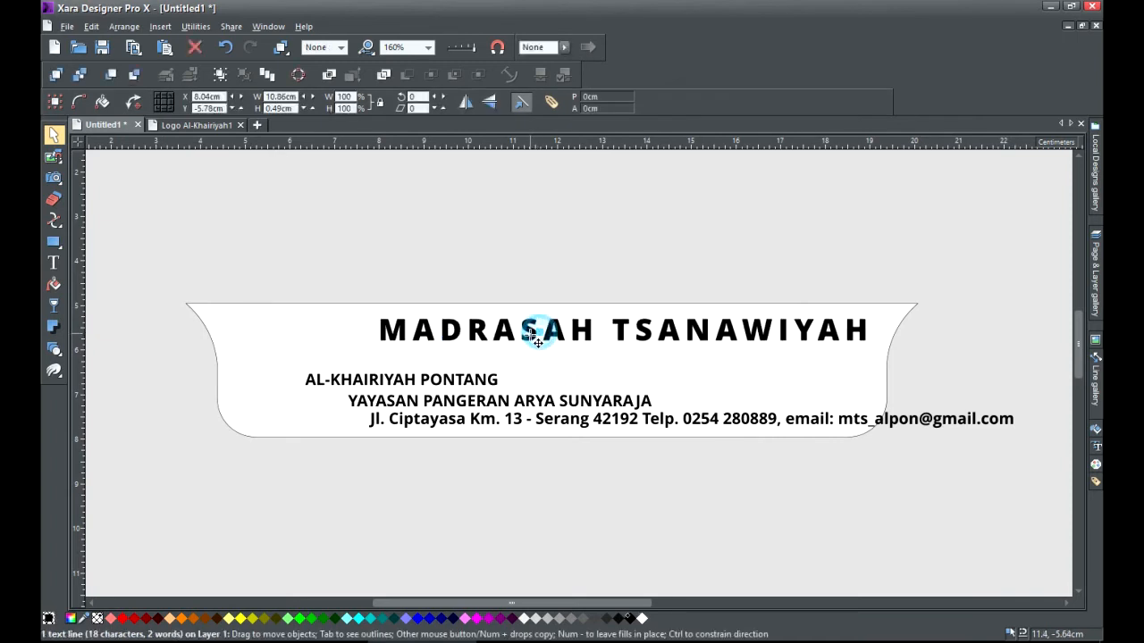
drag(391, 387, 461, 369)
Set the AL-KHAIRIYAH PONTANG line in 13.5pt Open Sans Extrabold.
double_click(374, 366)
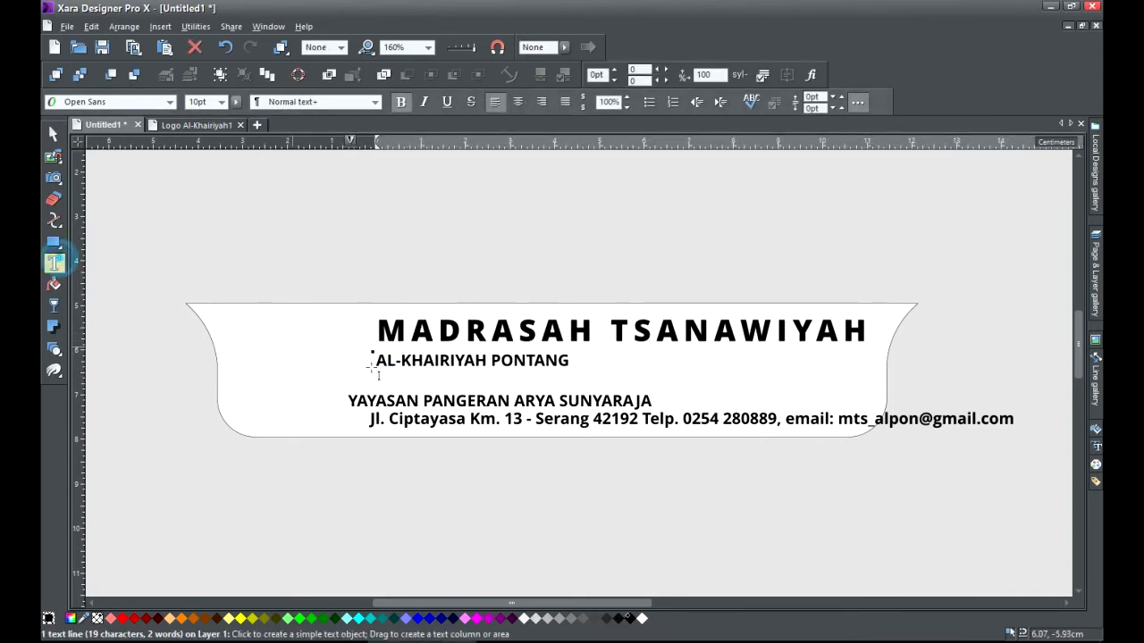
drag(374, 361, 570, 361)
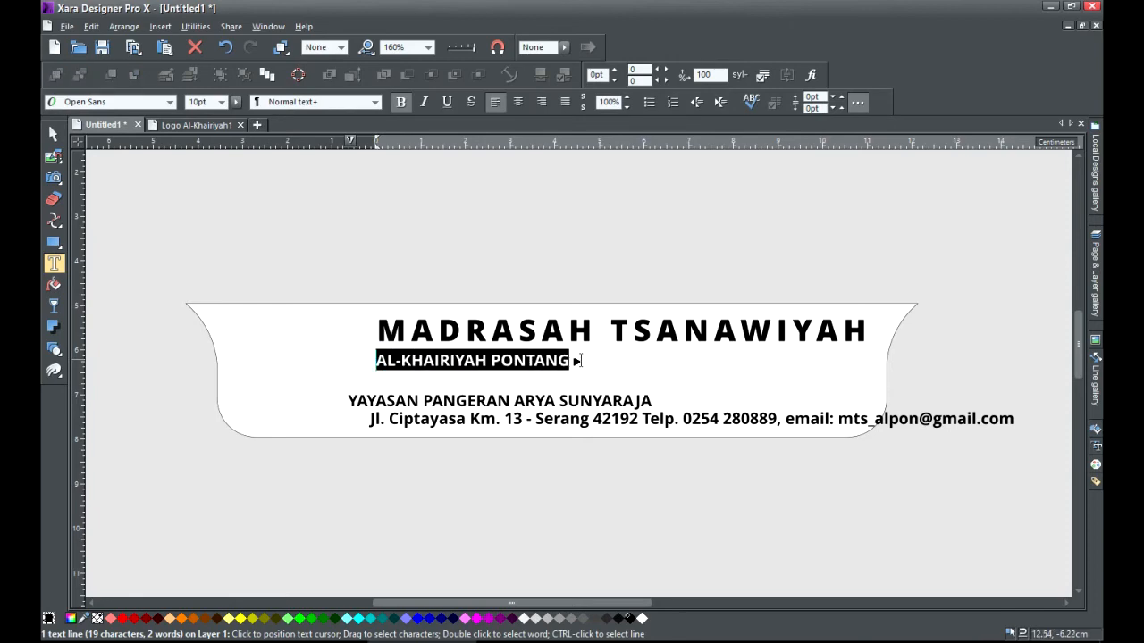
click(146, 103)
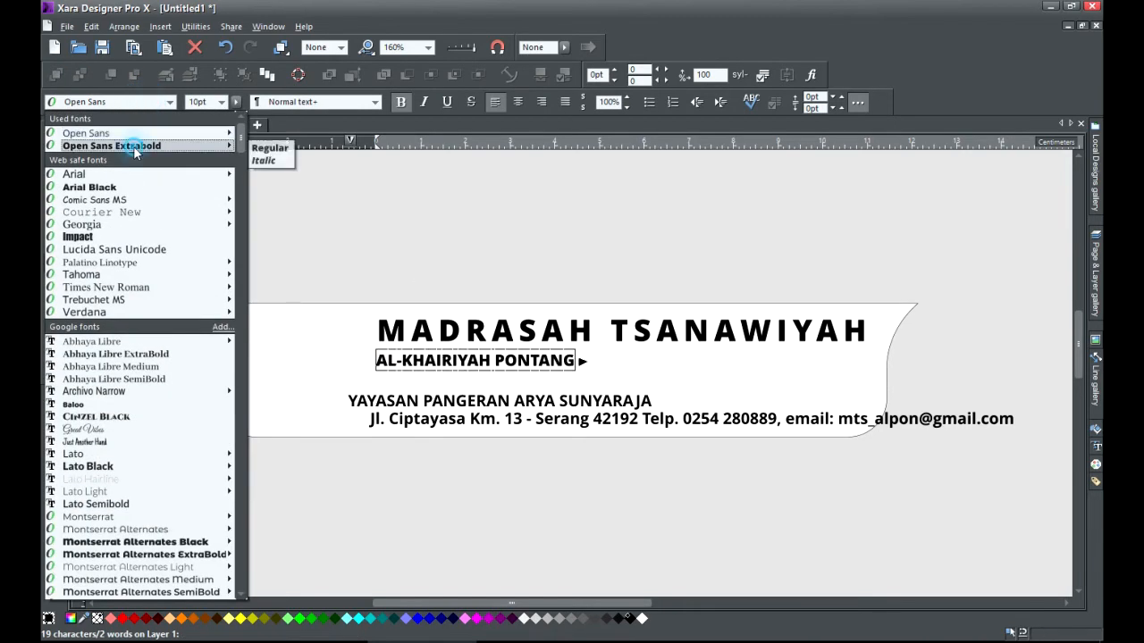
click(134, 146)
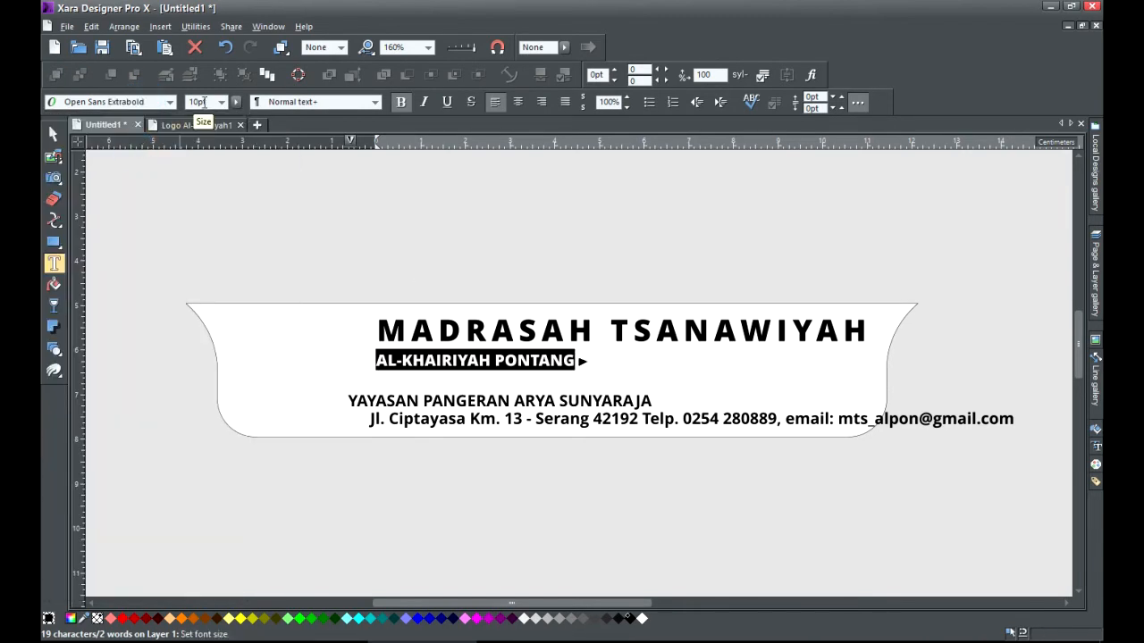
click(204, 101)
text(13.5)
key(Return)
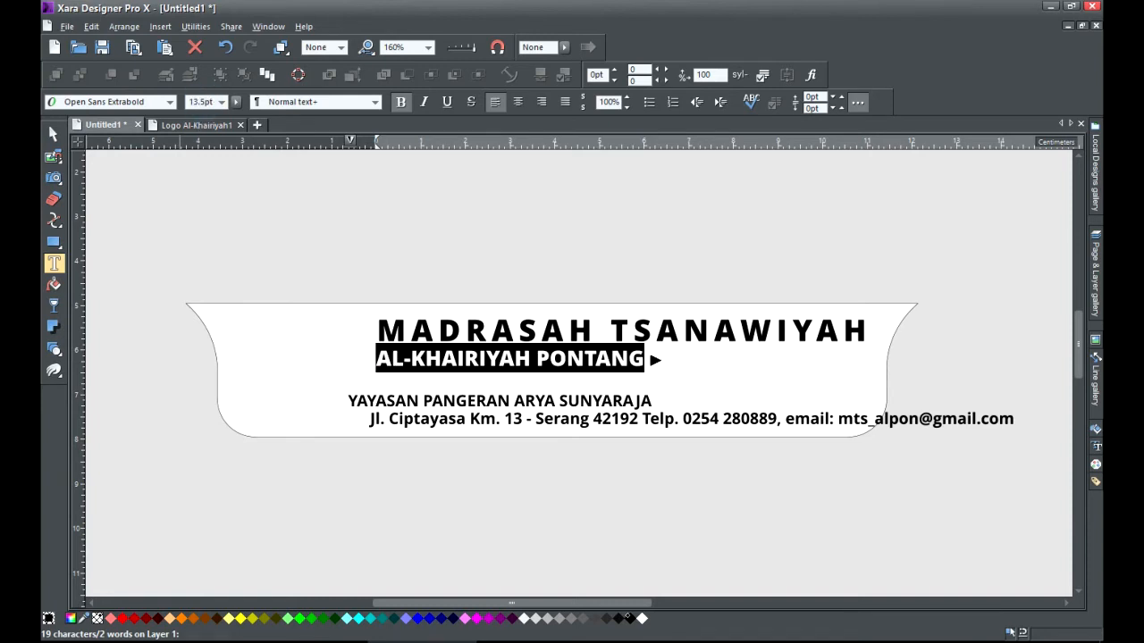
Give the AL-KHAIRIYAH PONTANG line tracking of 500, then raise it to 560.
click(639, 70)
text(5)
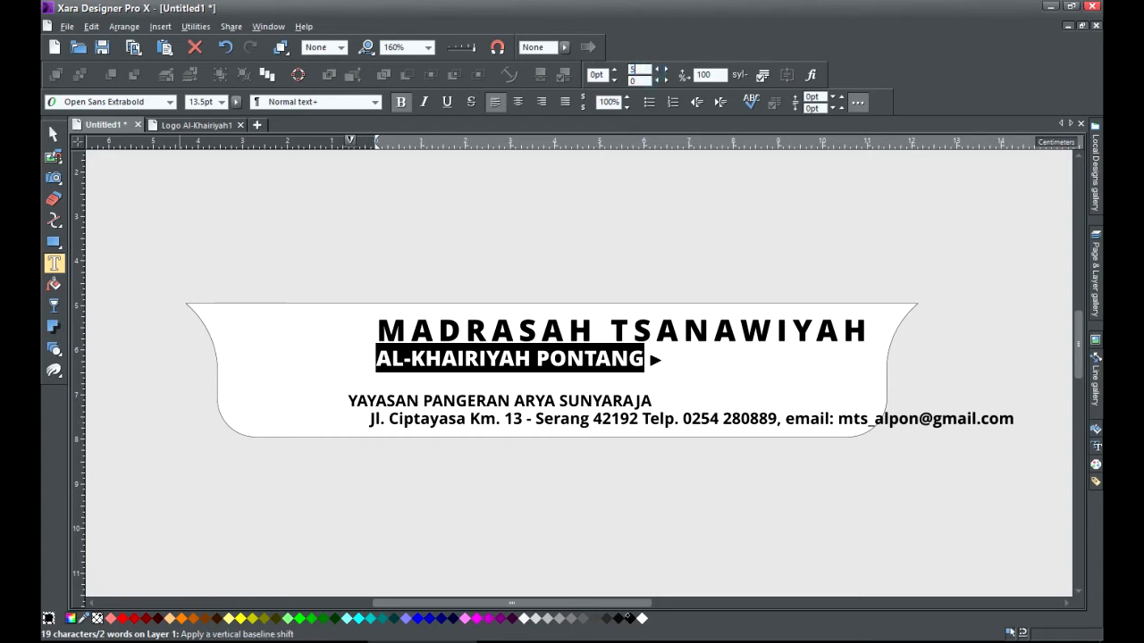
text(00)
key(Return)
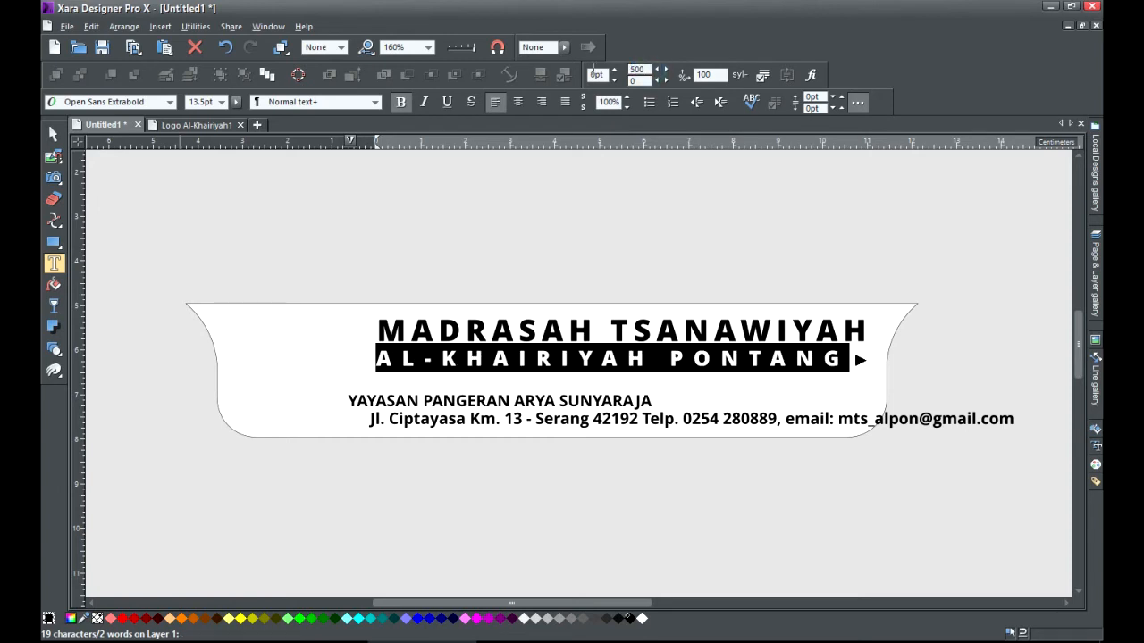
click(666, 71)
click(666, 70)
click(666, 70)
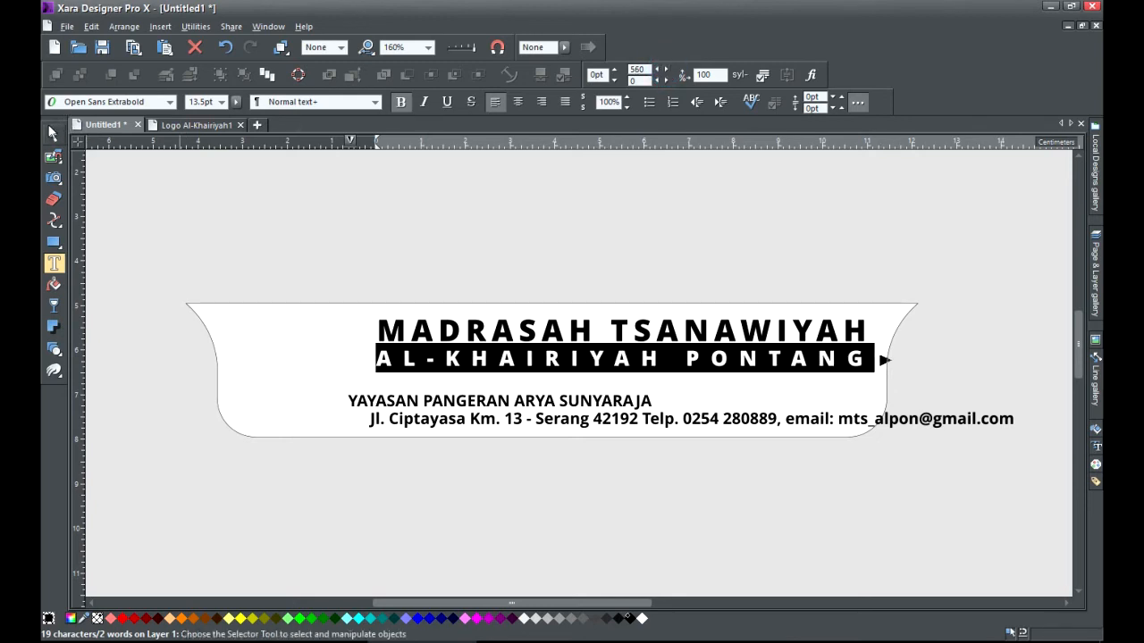
Move the YAYASAN line up beneath the AL-KHAIRIYAH line.
click(53, 133)
click(696, 391)
drag(446, 410, 474, 393)
Set the YAYASAN PANGERAN ARYA SUNYARAJA line to 10.5pt Open Sans Extrabold.
click(53, 261)
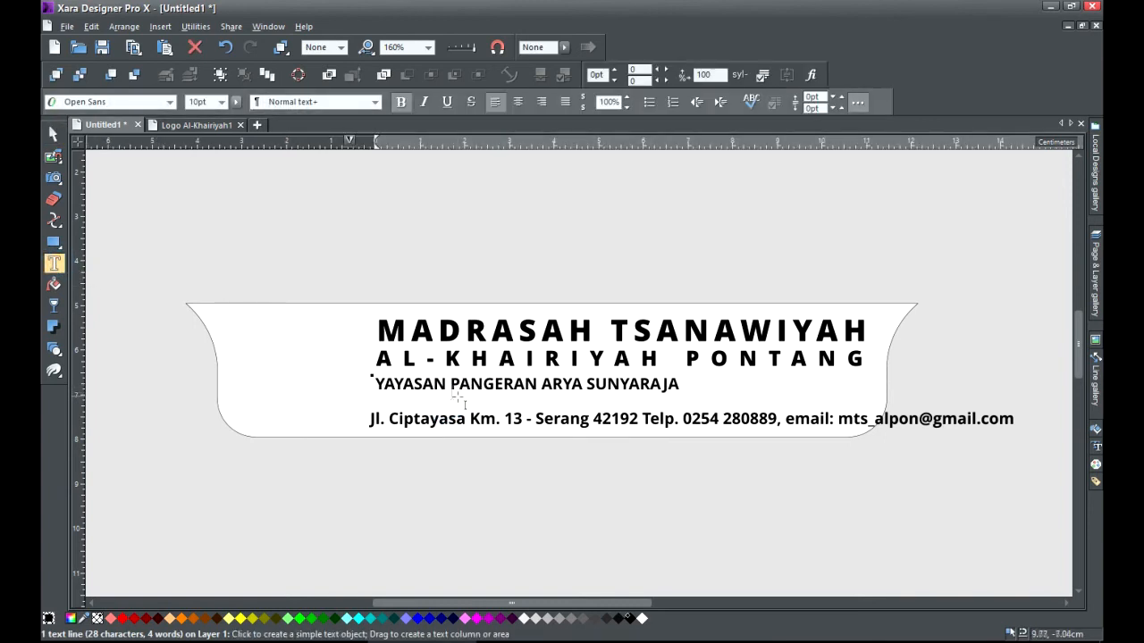
click(375, 383)
drag(376, 384, 681, 384)
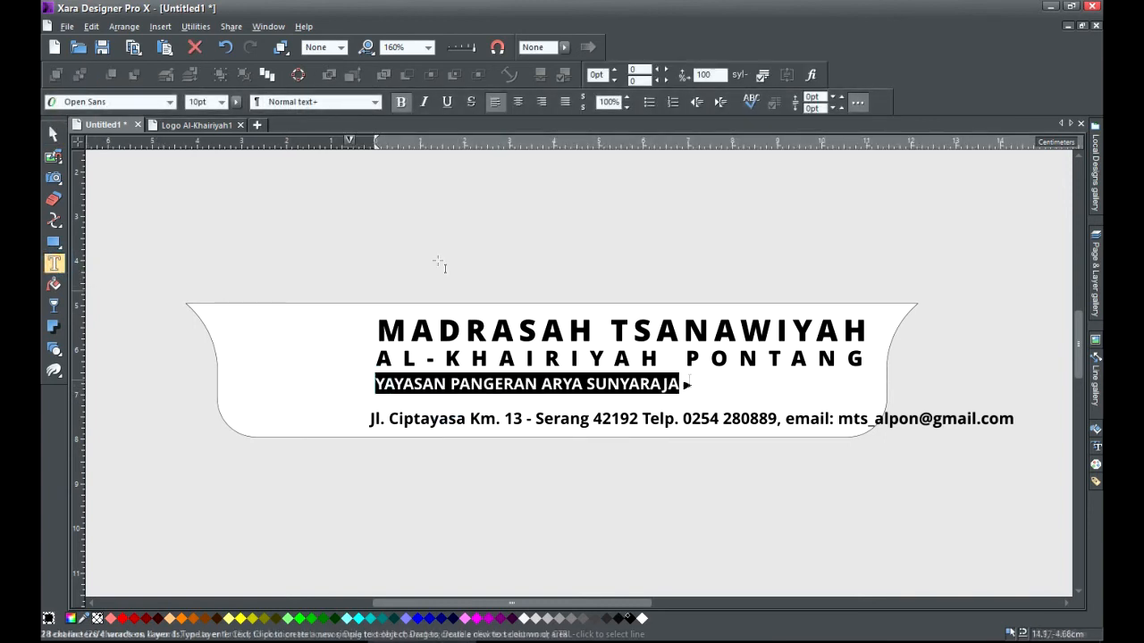
click(130, 102)
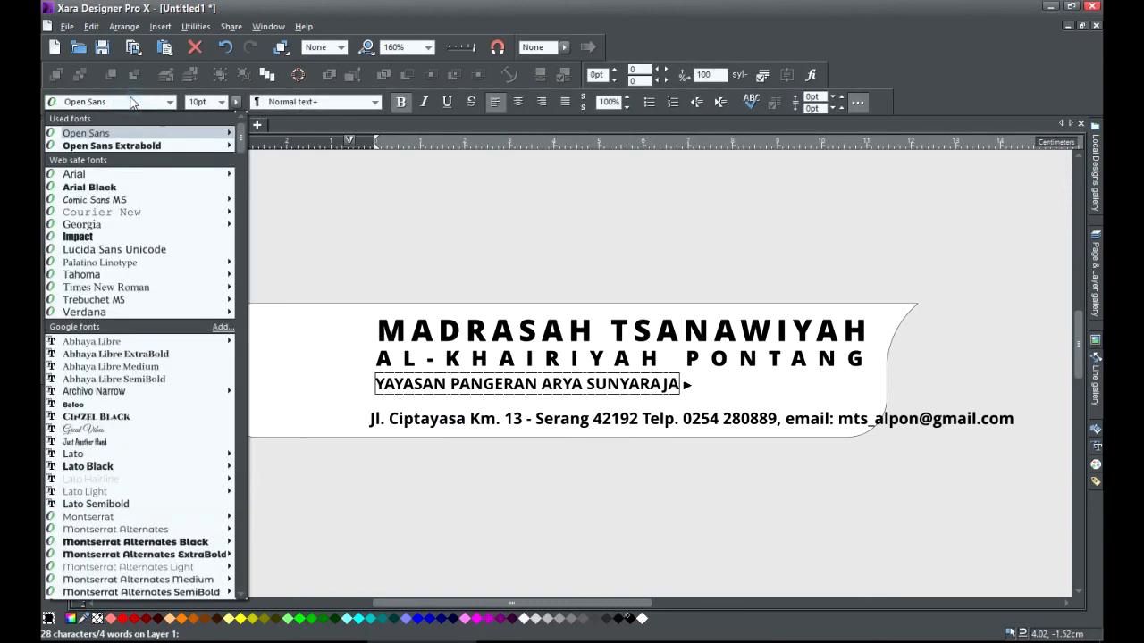
click(147, 144)
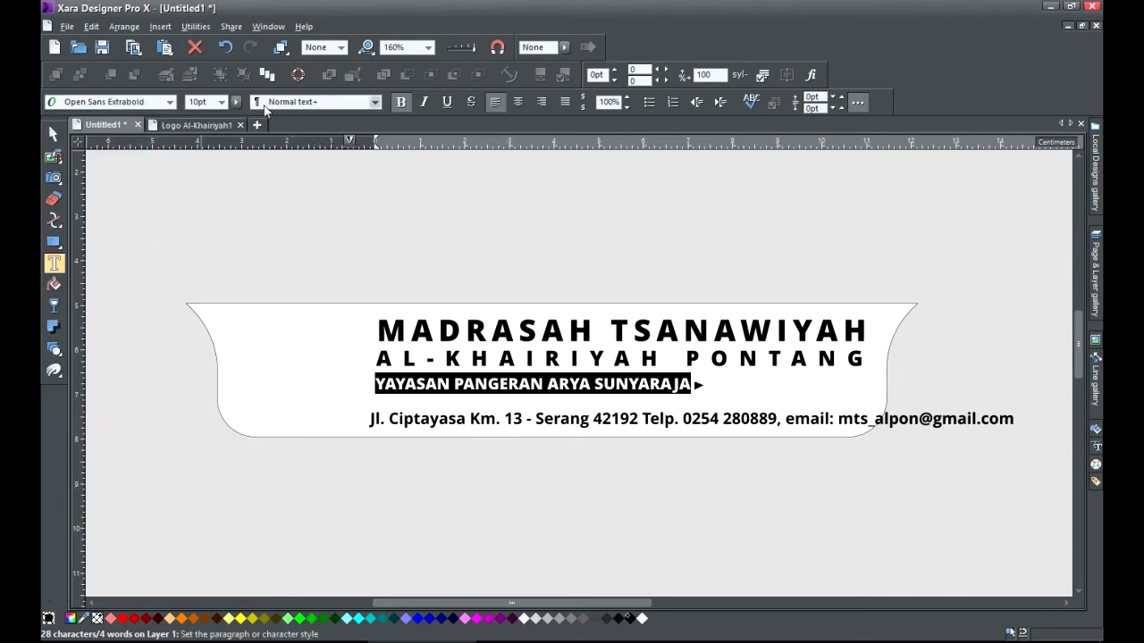
double_click(205, 102)
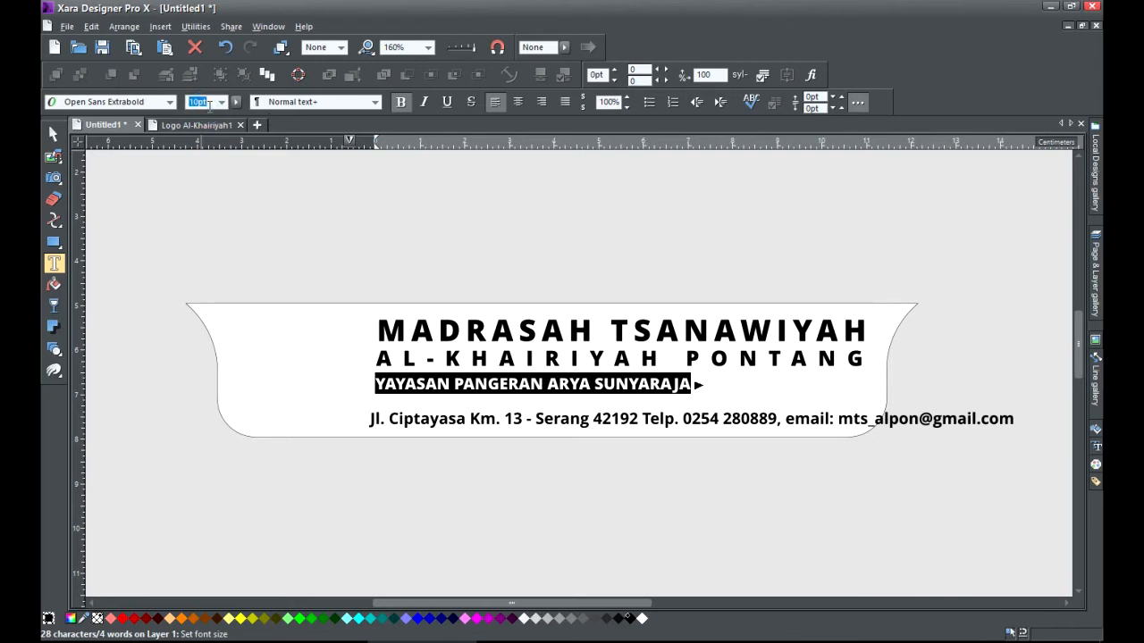
text(10.5)
key(Return)
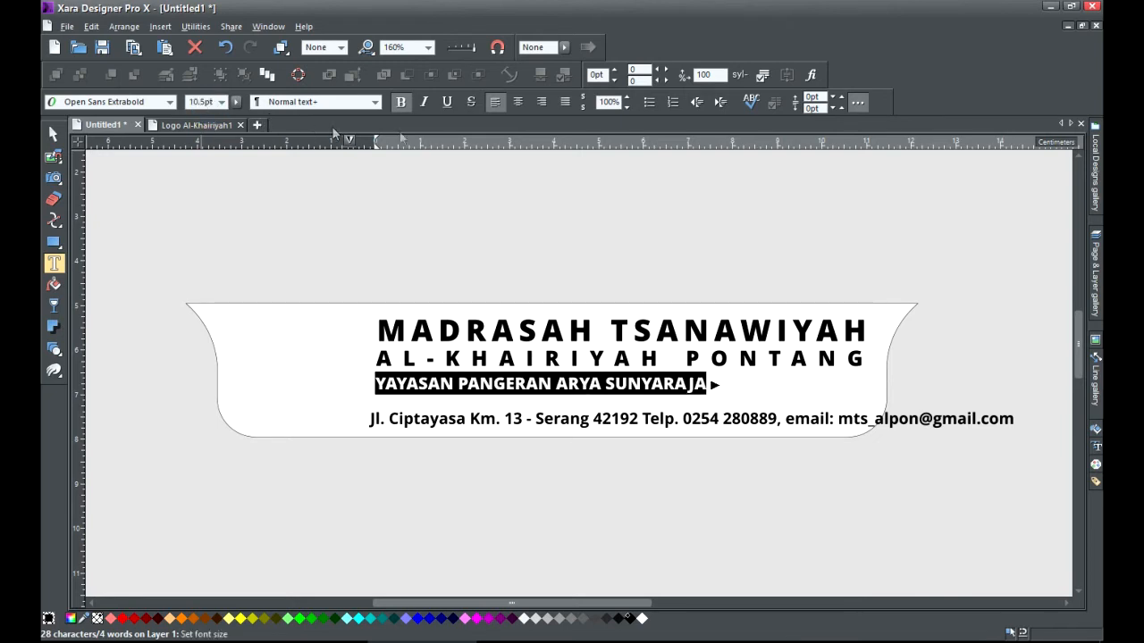
Raise the YAYASAN line's tracking to 320 so it matches the title's width.
click(665, 71)
click(666, 70)
click(666, 70)
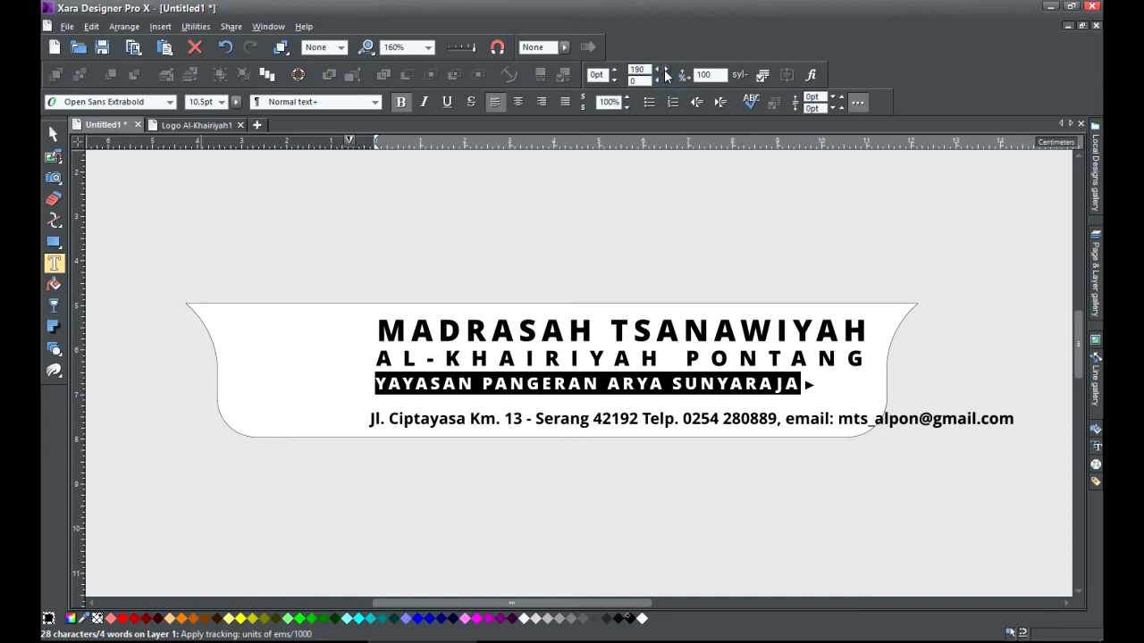
click(666, 70)
click(666, 69)
click(666, 70)
click(666, 70)
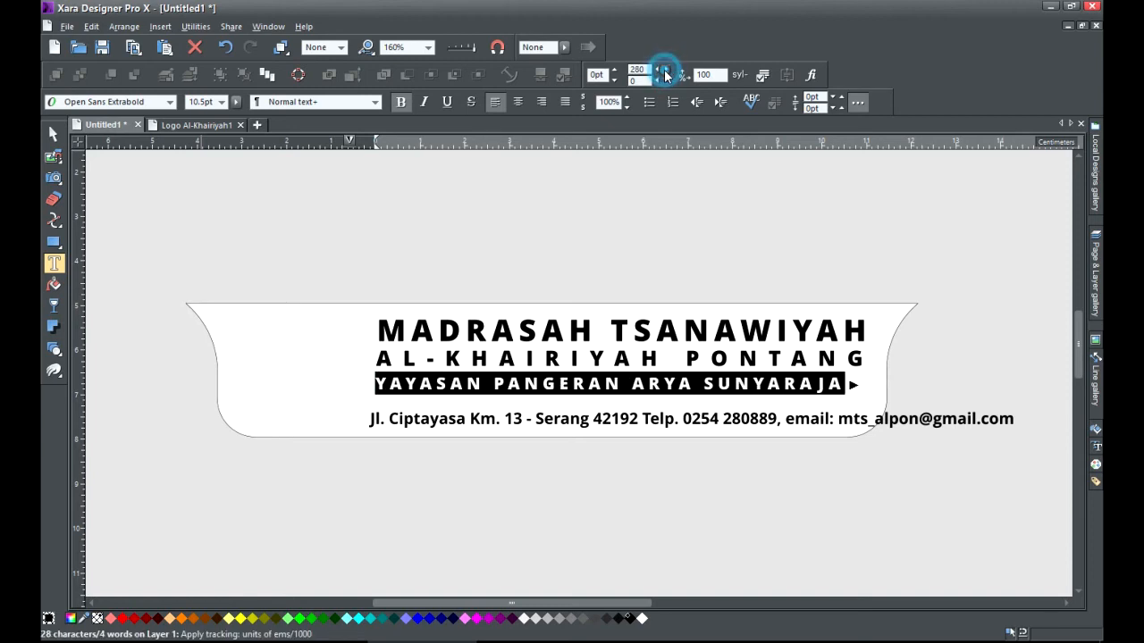
click(664, 70)
click(664, 69)
click(664, 69)
click(664, 70)
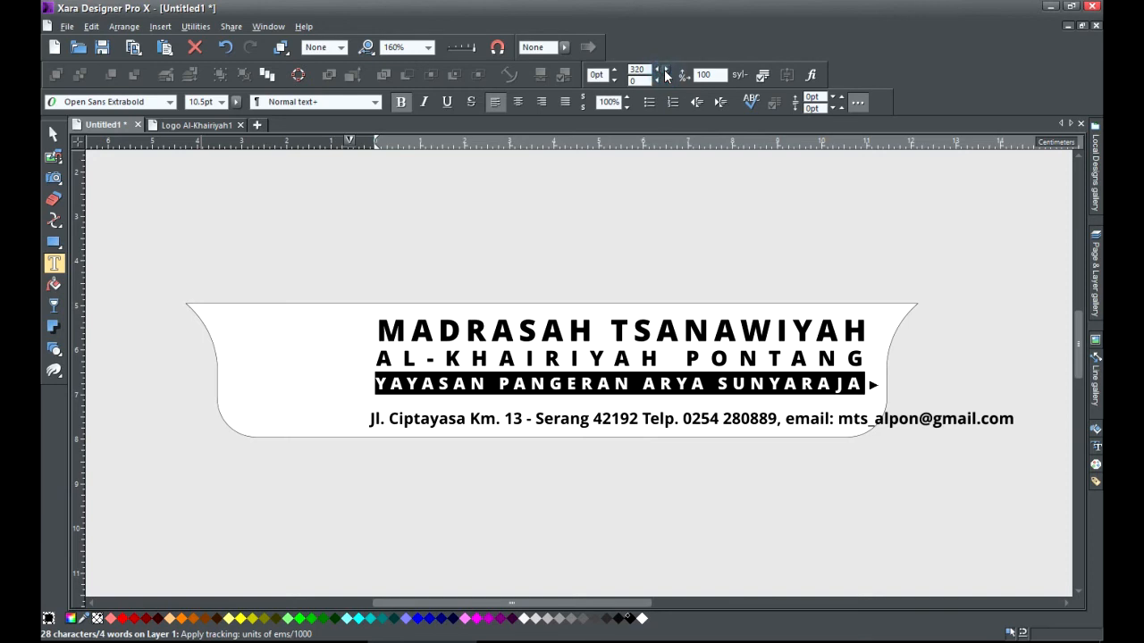
click(53, 133)
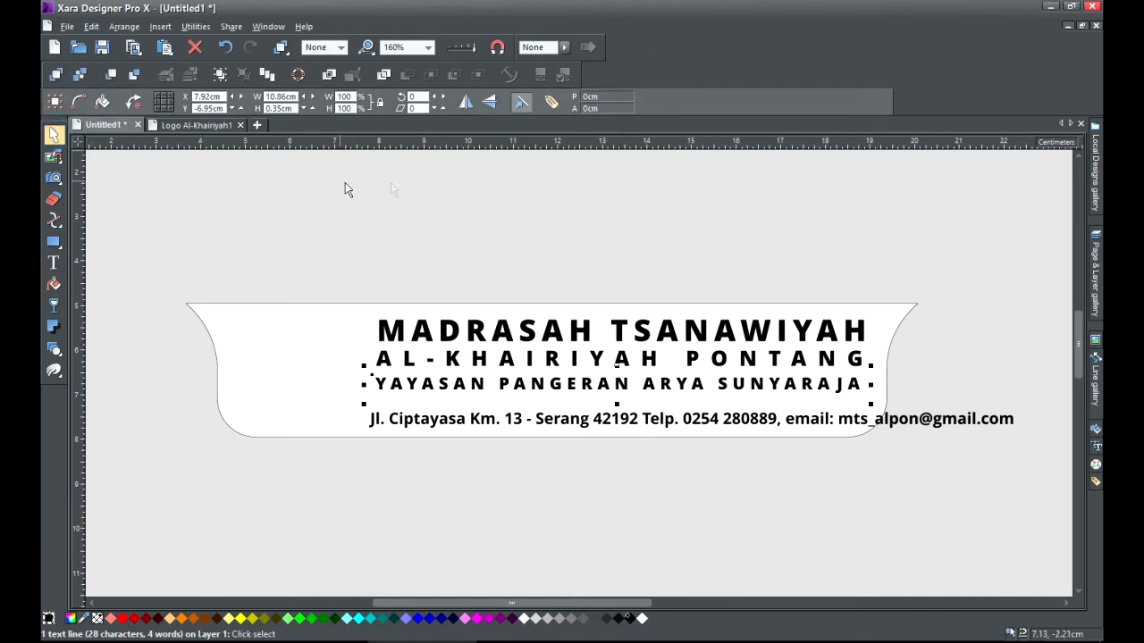
Set the address line to 6.5pt Open Sans Condensed and move it under the third line.
click(401, 182)
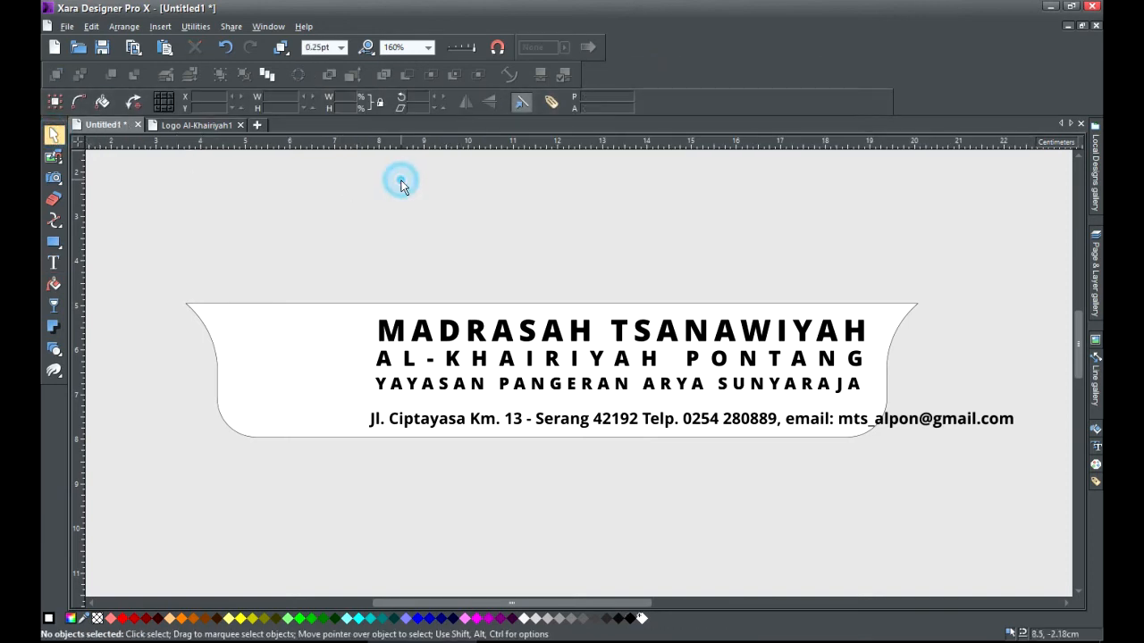
click(53, 263)
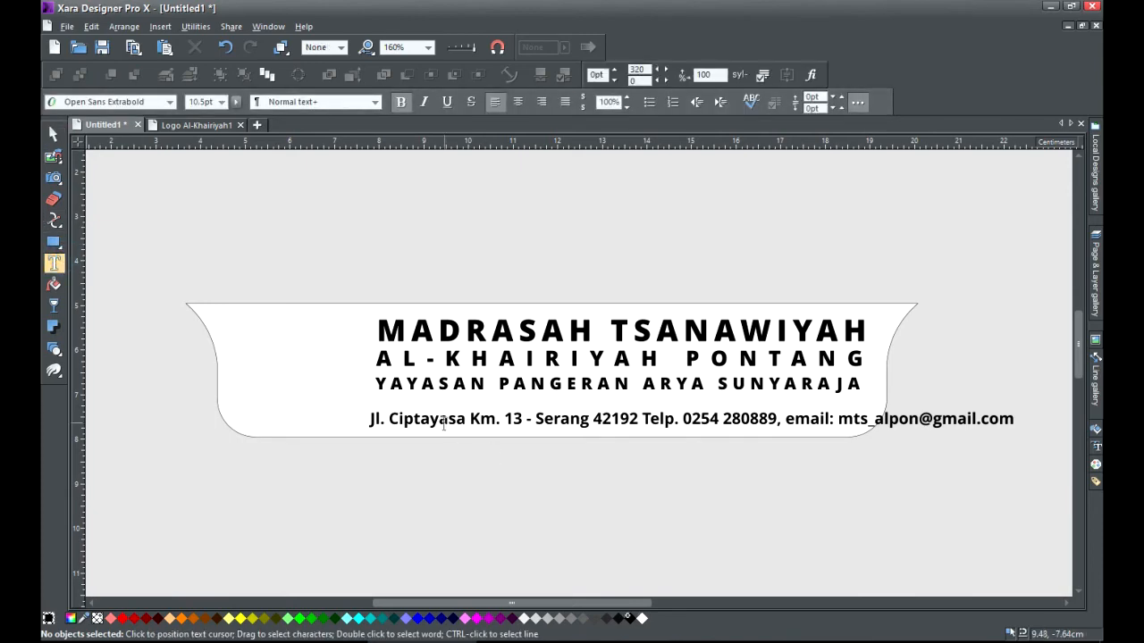
triple_click(441, 416)
click(156, 104)
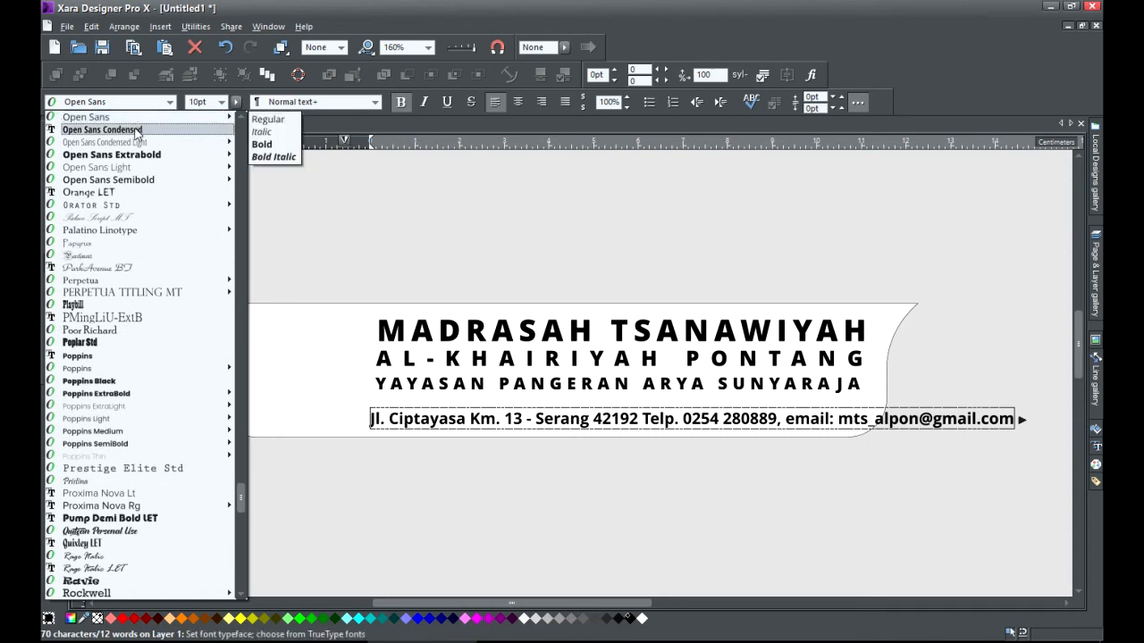
click(134, 132)
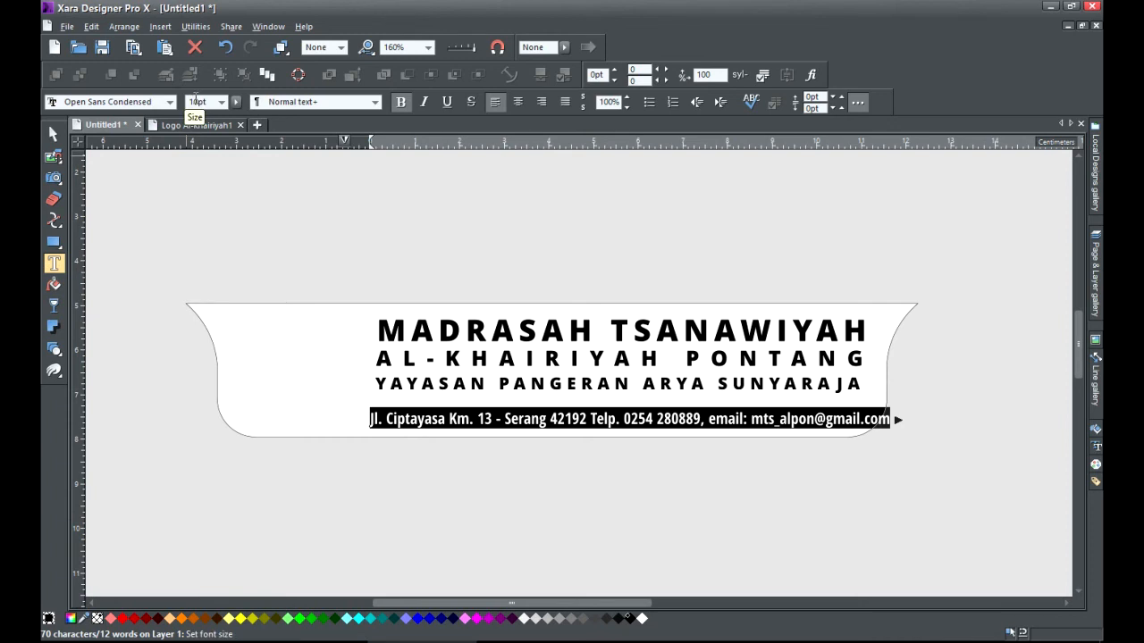
click(196, 101)
text(6.5)
key(Return)
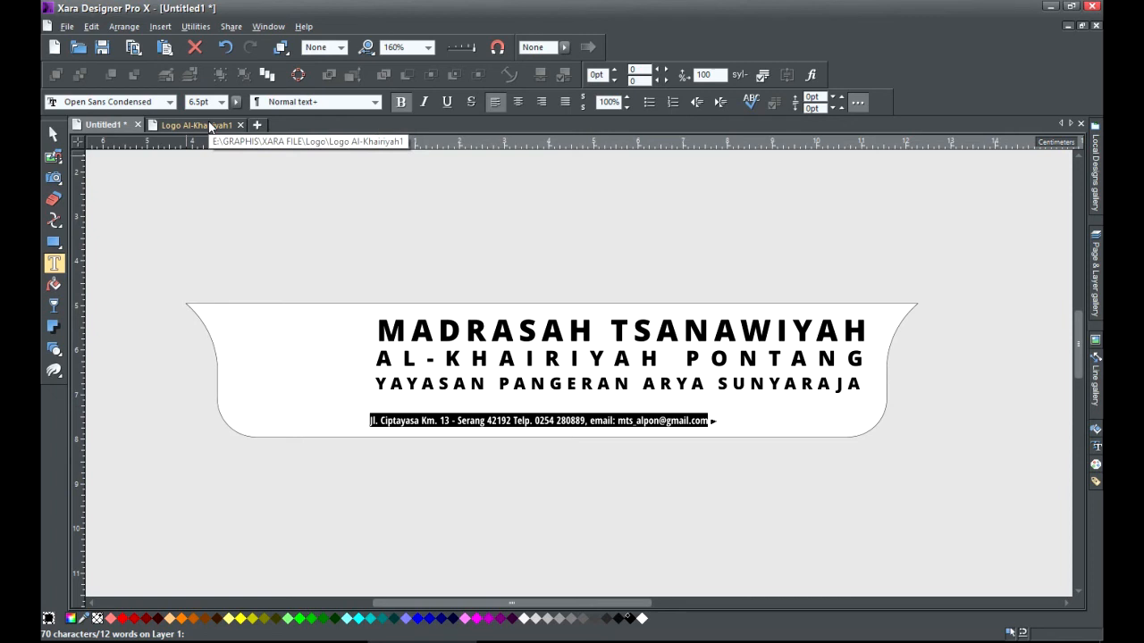
click(53, 133)
drag(397, 428, 407, 408)
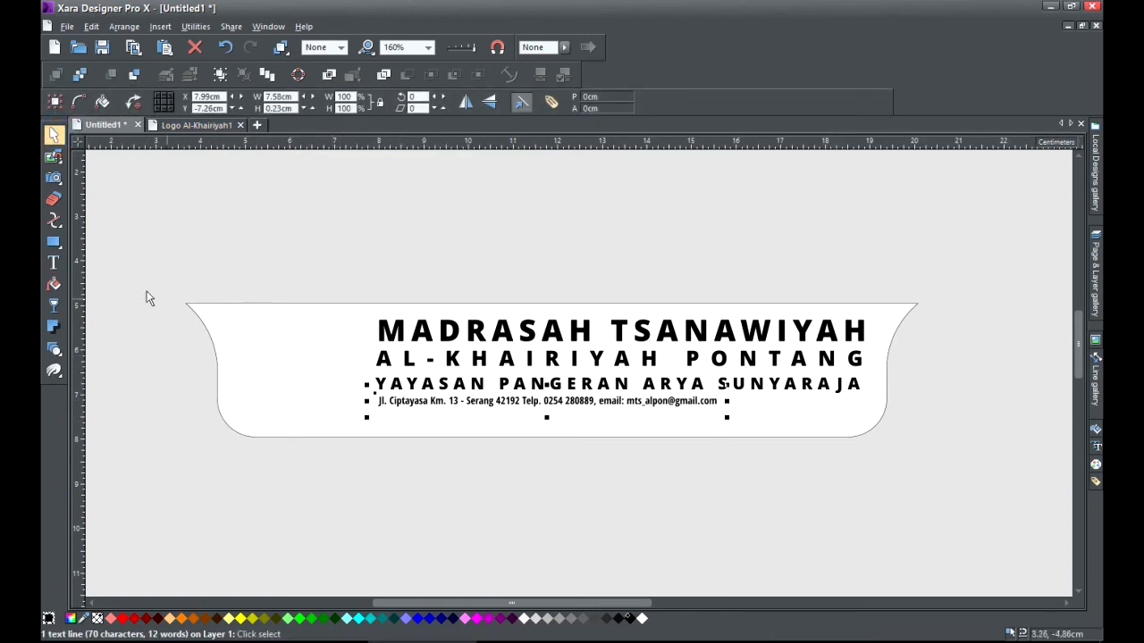
Widen the address line's tracking to about 220, then select all four text lines.
click(52, 262)
key(ctrl+a)
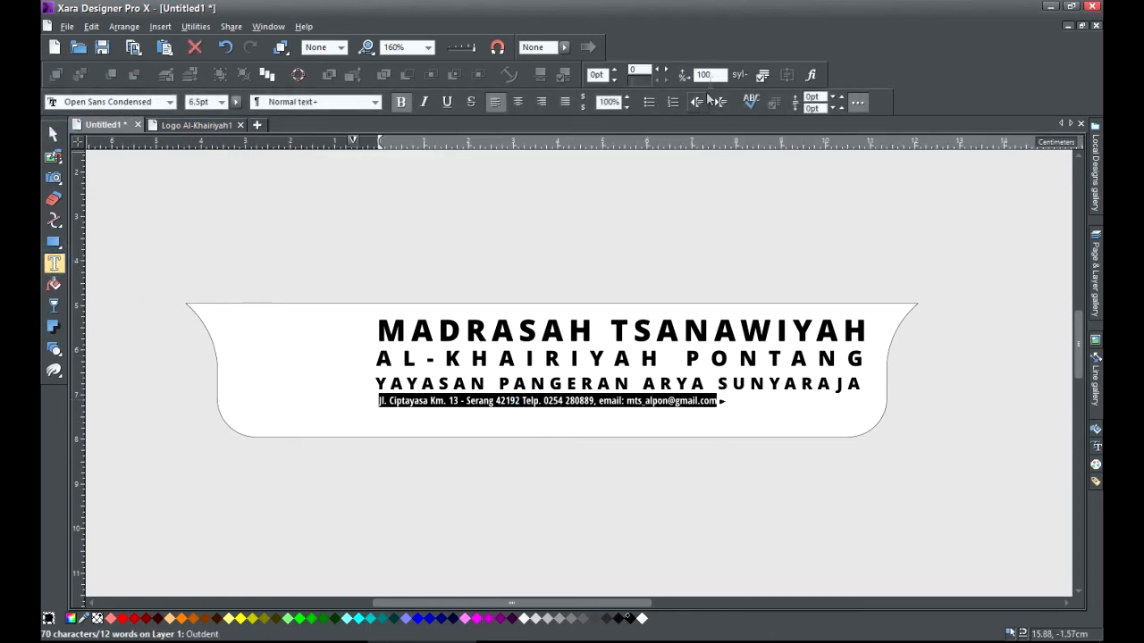
click(667, 69)
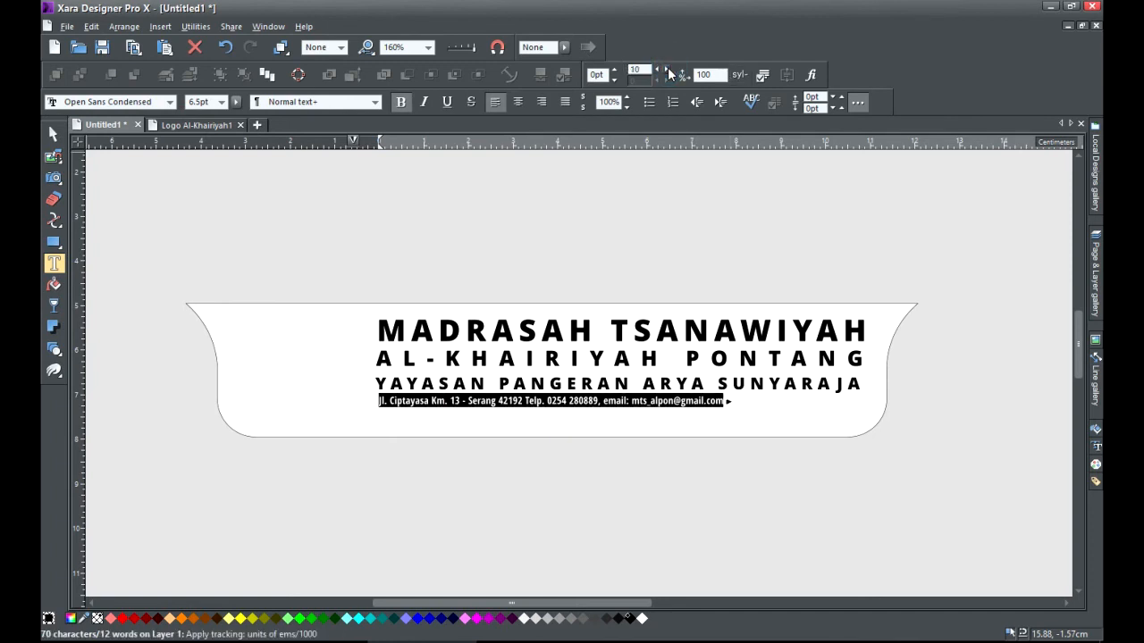
click(666, 70)
click(667, 70)
click(667, 70)
click(667, 69)
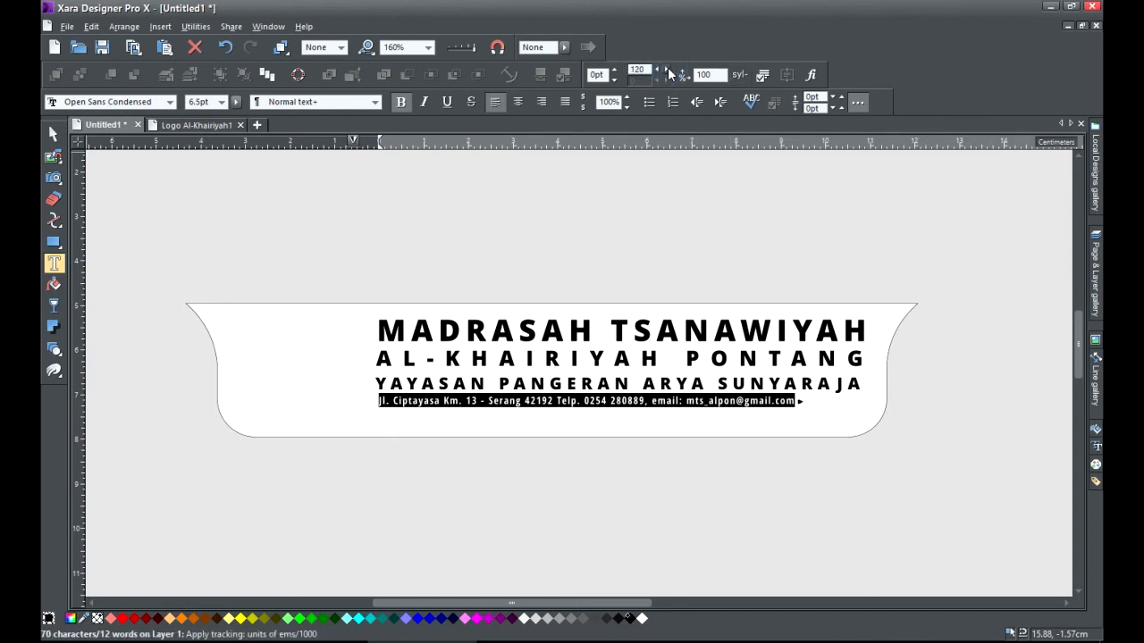
click(667, 70)
click(666, 70)
click(666, 70)
click(667, 70)
click(666, 70)
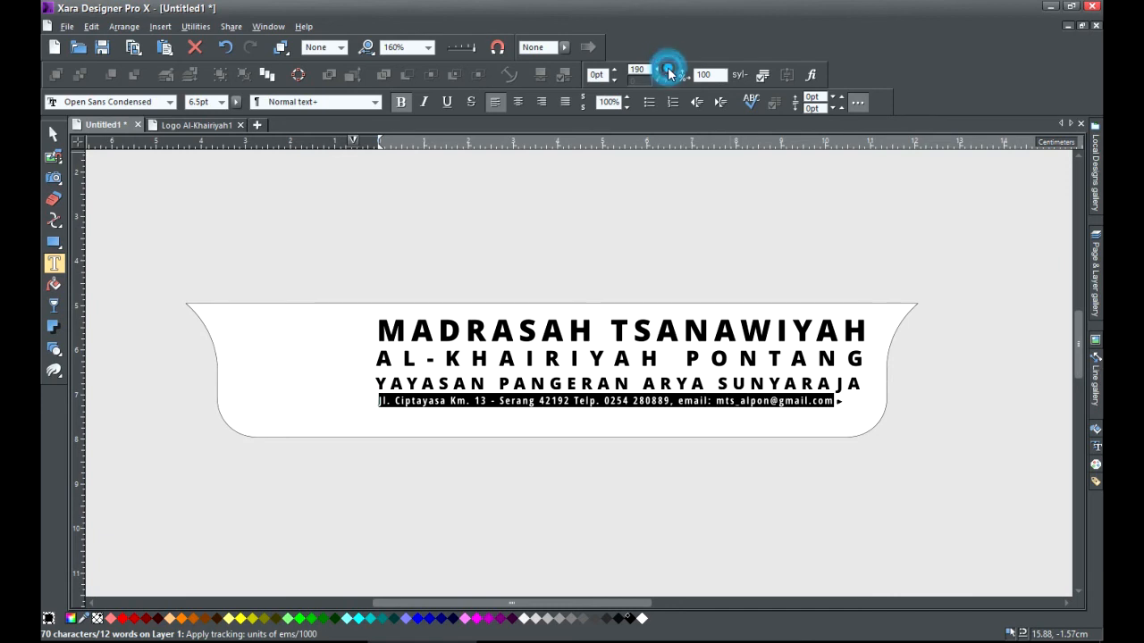
click(666, 70)
click(667, 70)
click(666, 70)
click(666, 70)
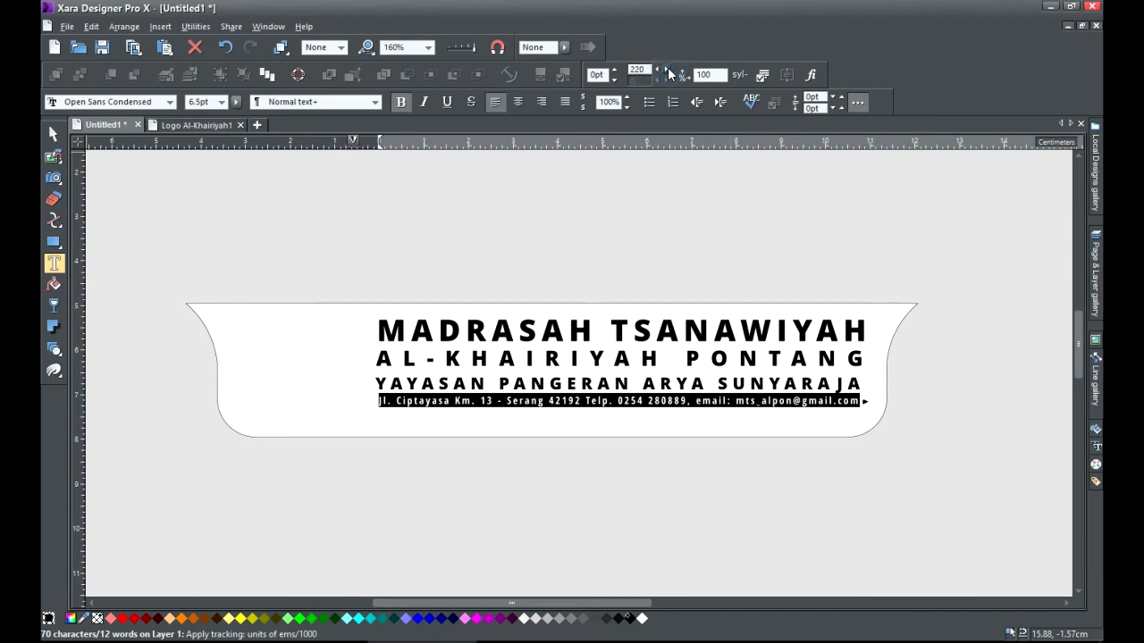
click(52, 134)
click(368, 215)
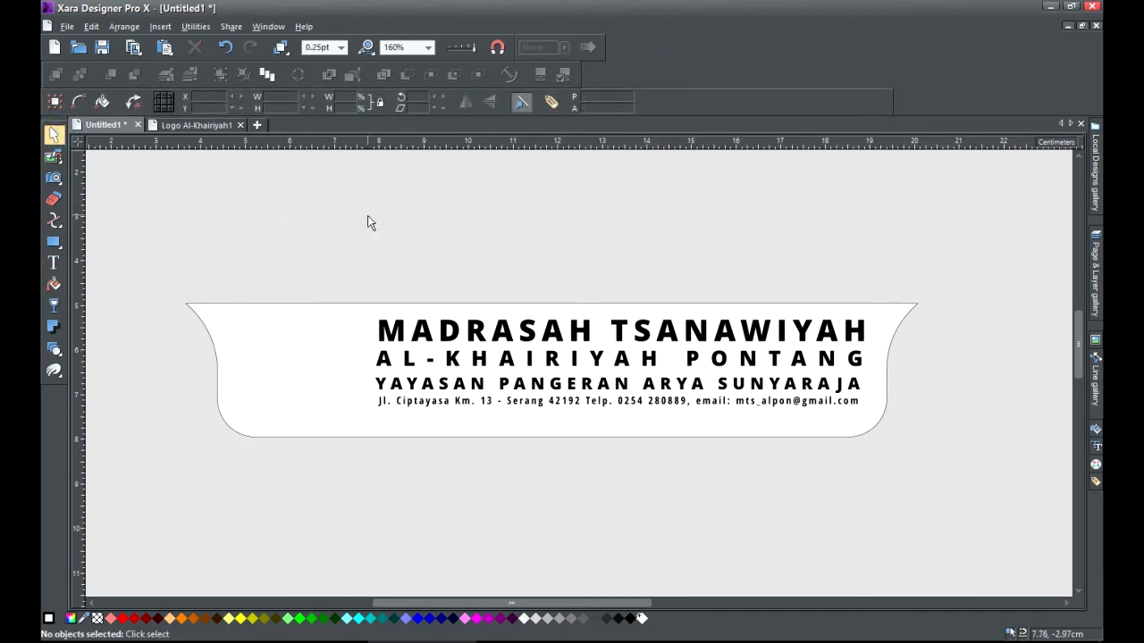
drag(348, 254, 872, 419)
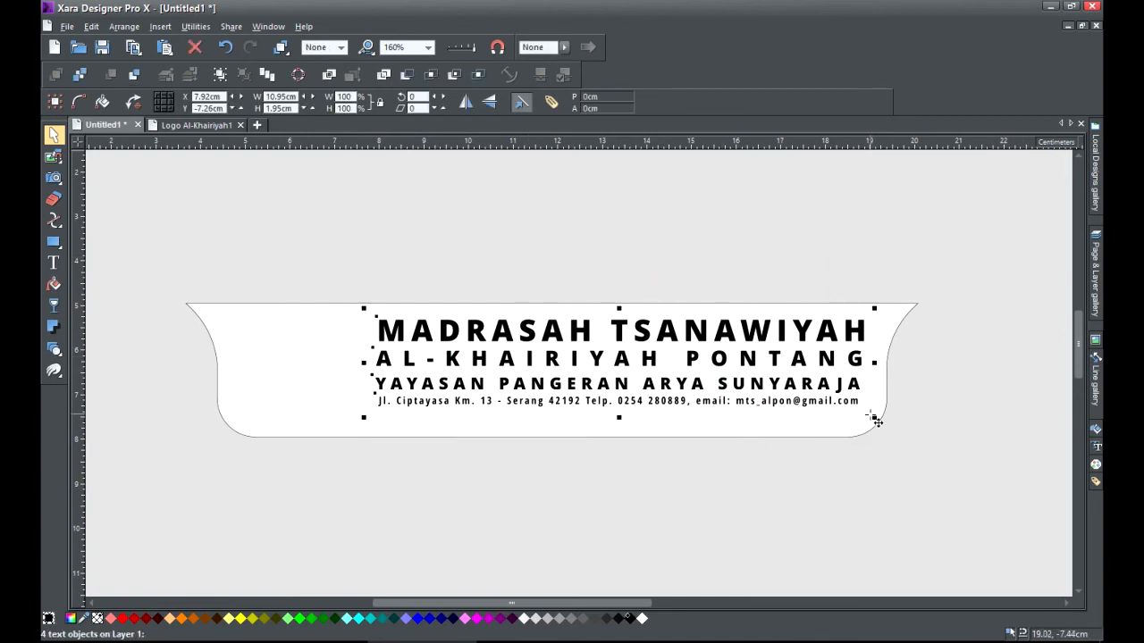
Align the four lines centrally, distribute them equi-spaced vertically, and nudge the block down slightly.
click(270, 82)
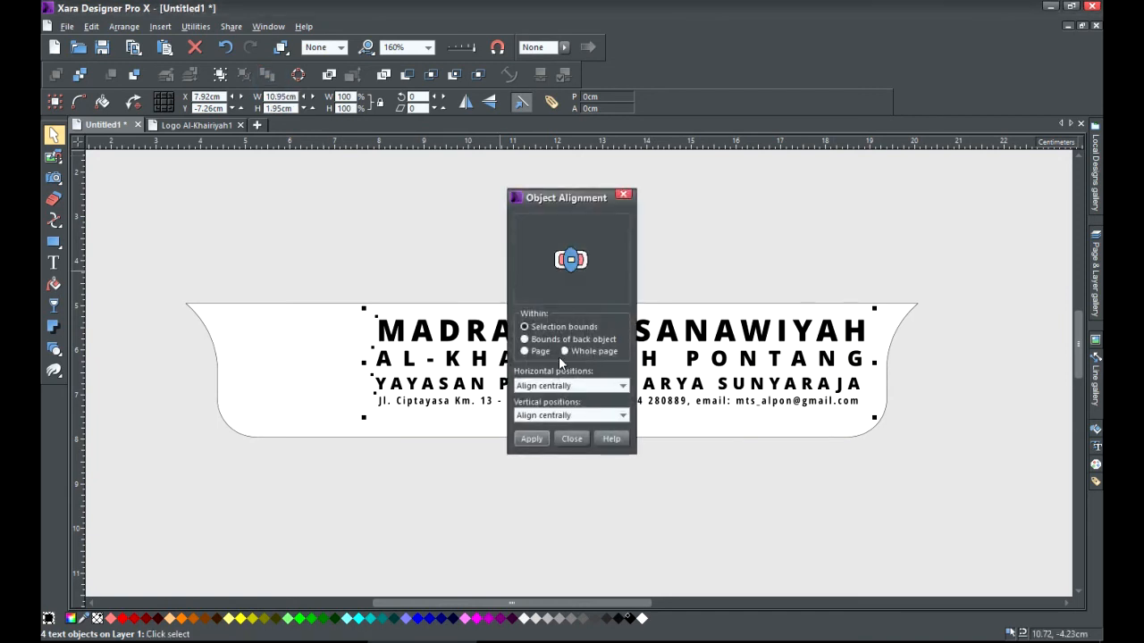
click(572, 241)
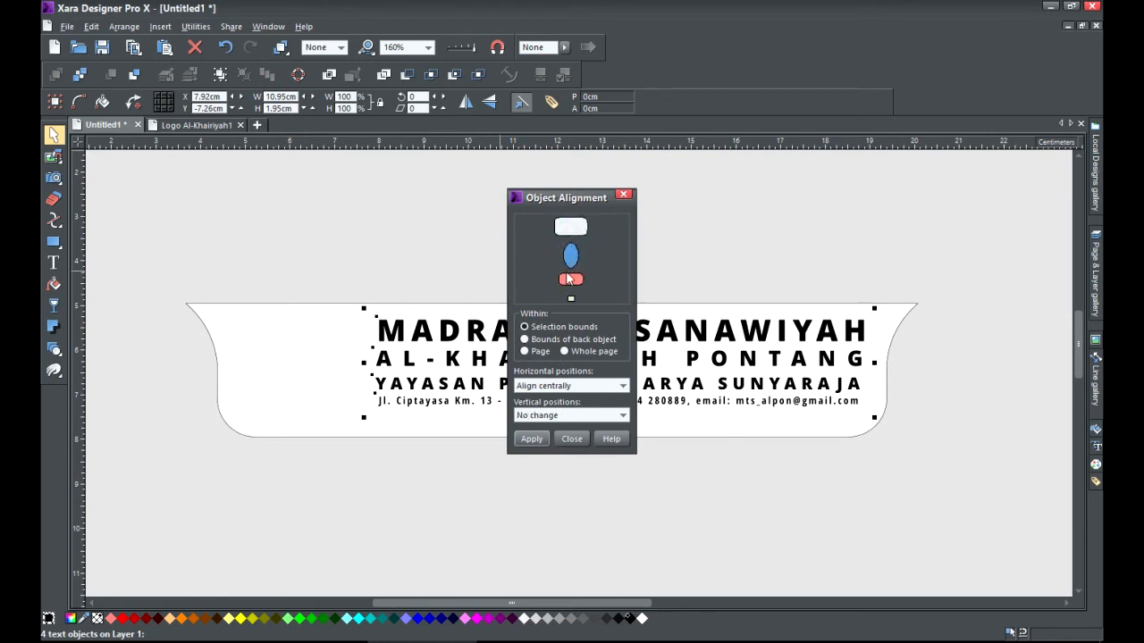
click(561, 421)
click(542, 494)
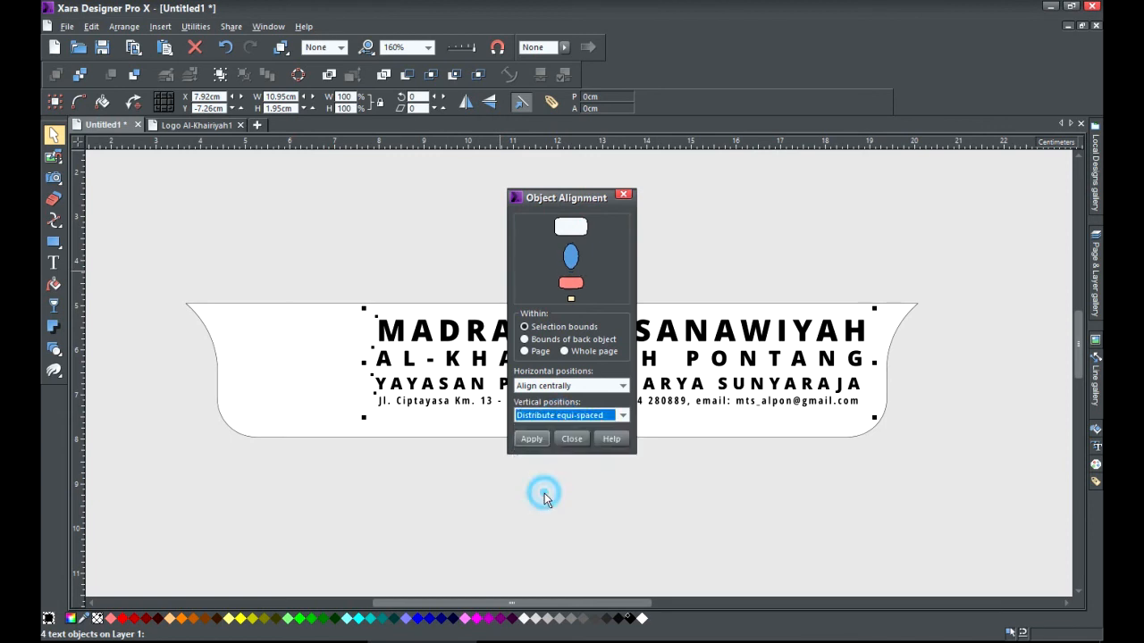
click(531, 438)
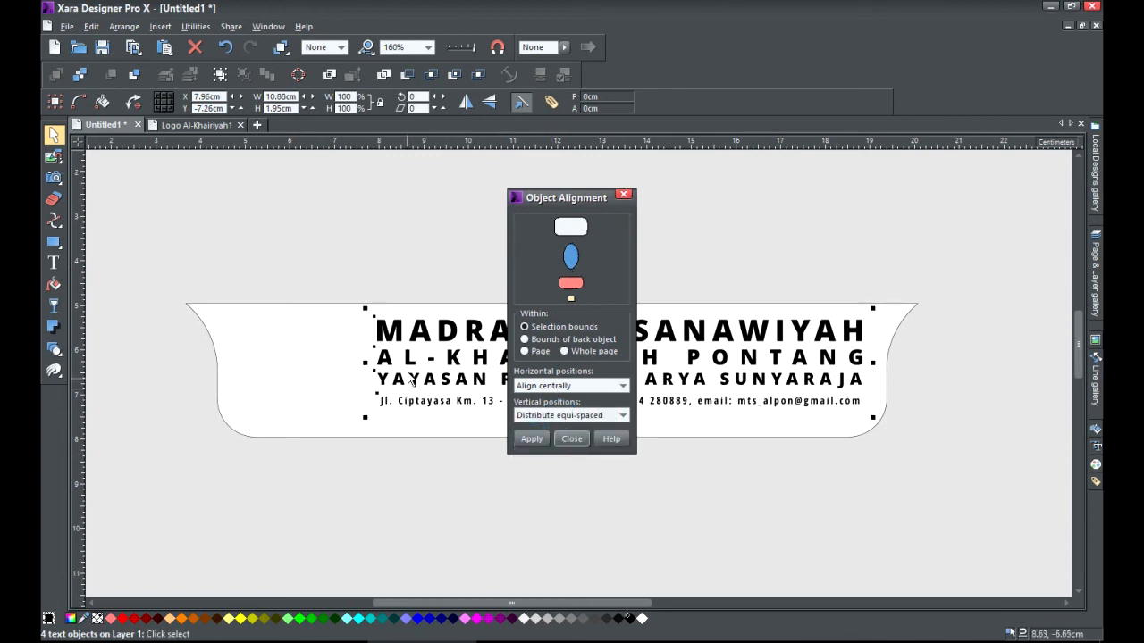
click(573, 440)
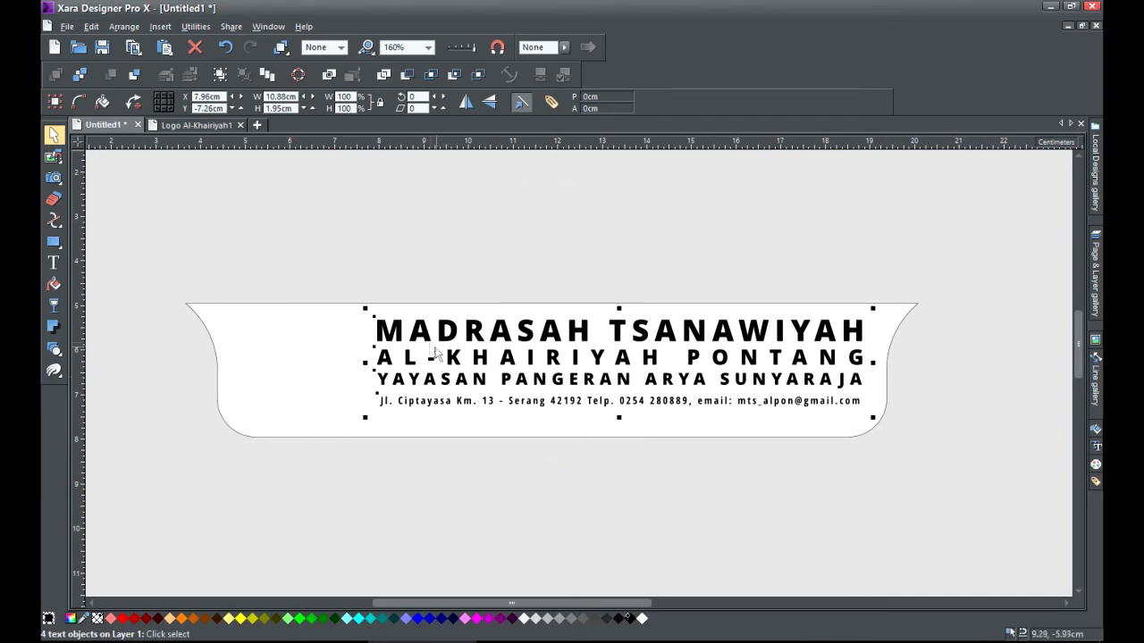
drag(426, 338, 427, 347)
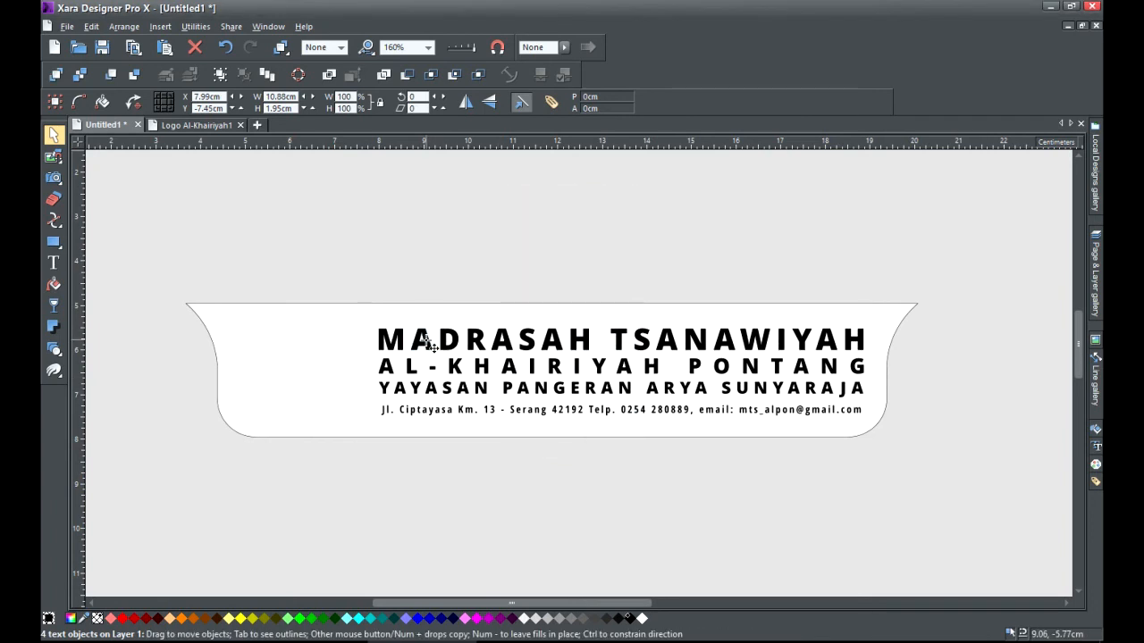
Group the four text lines, then open Control Bars and keep the Arrange bar switched on.
click(222, 73)
click(344, 159)
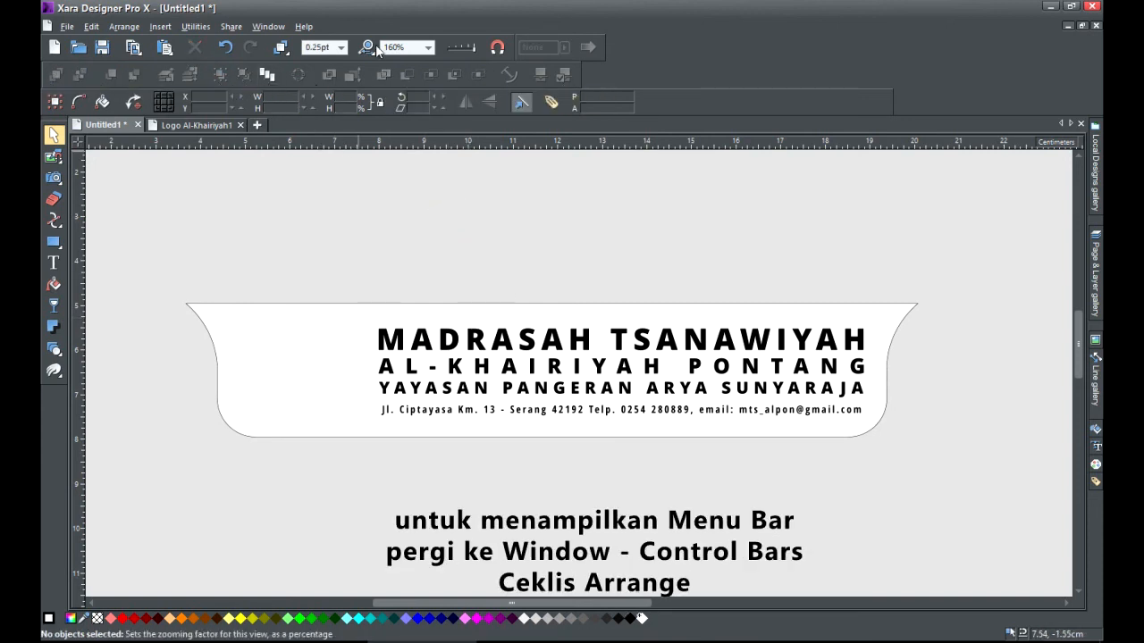
click(264, 29)
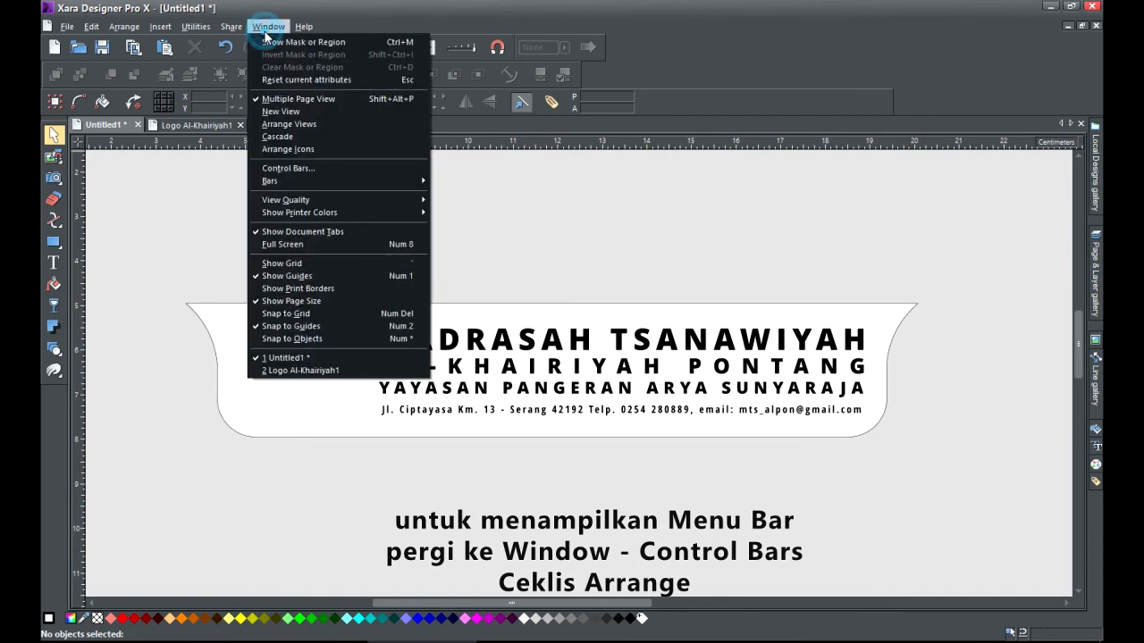
click(305, 170)
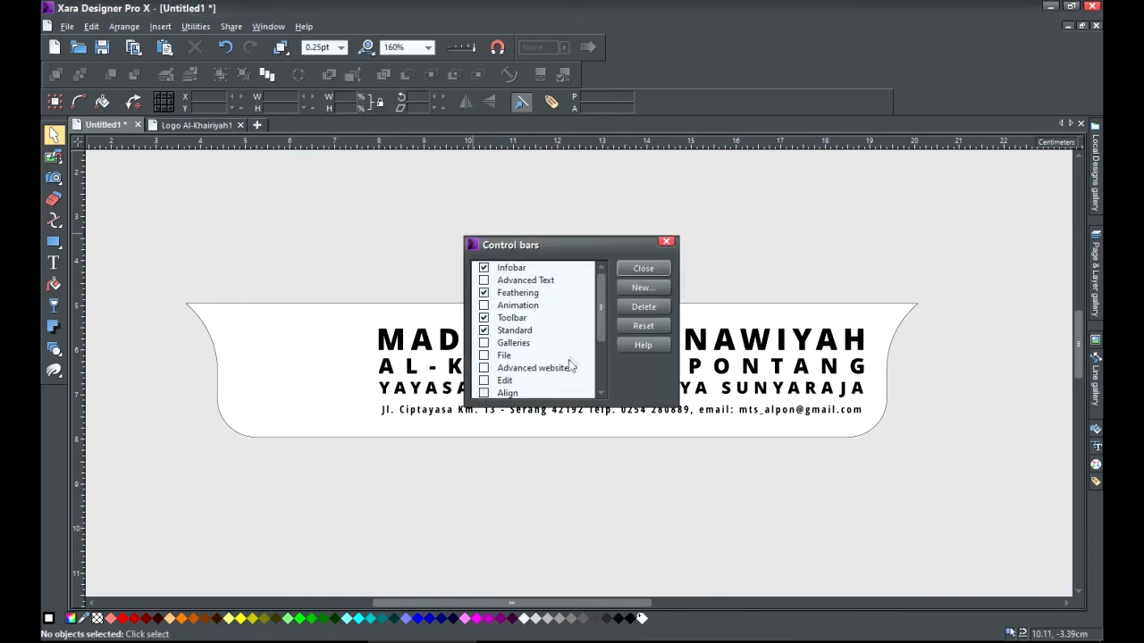
click(601, 393)
click(601, 393)
click(601, 393)
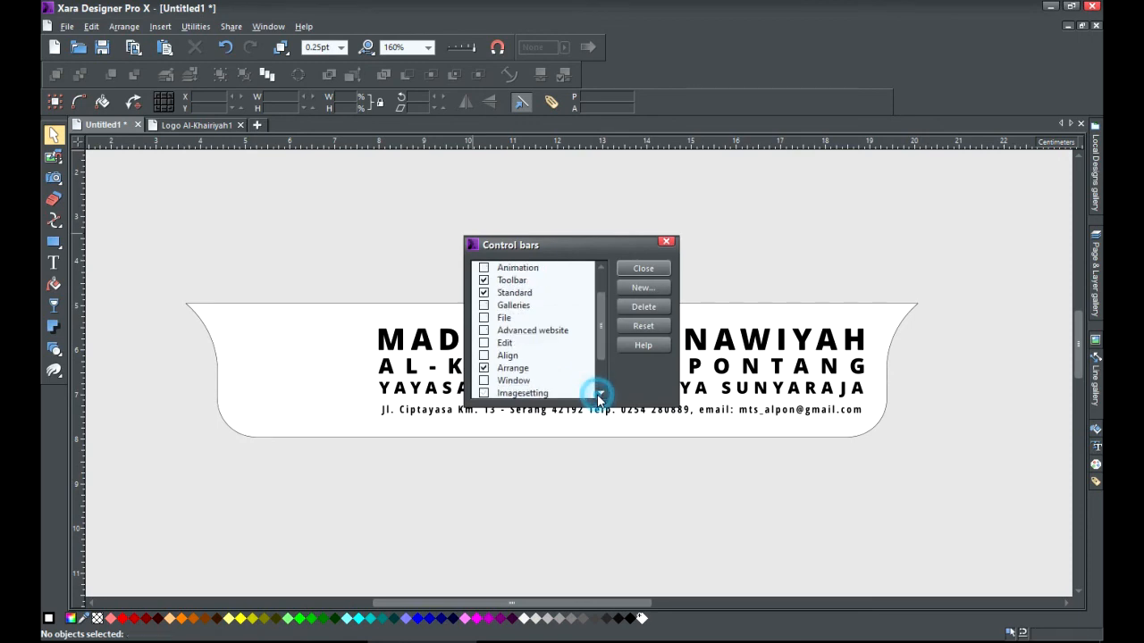
click(488, 374)
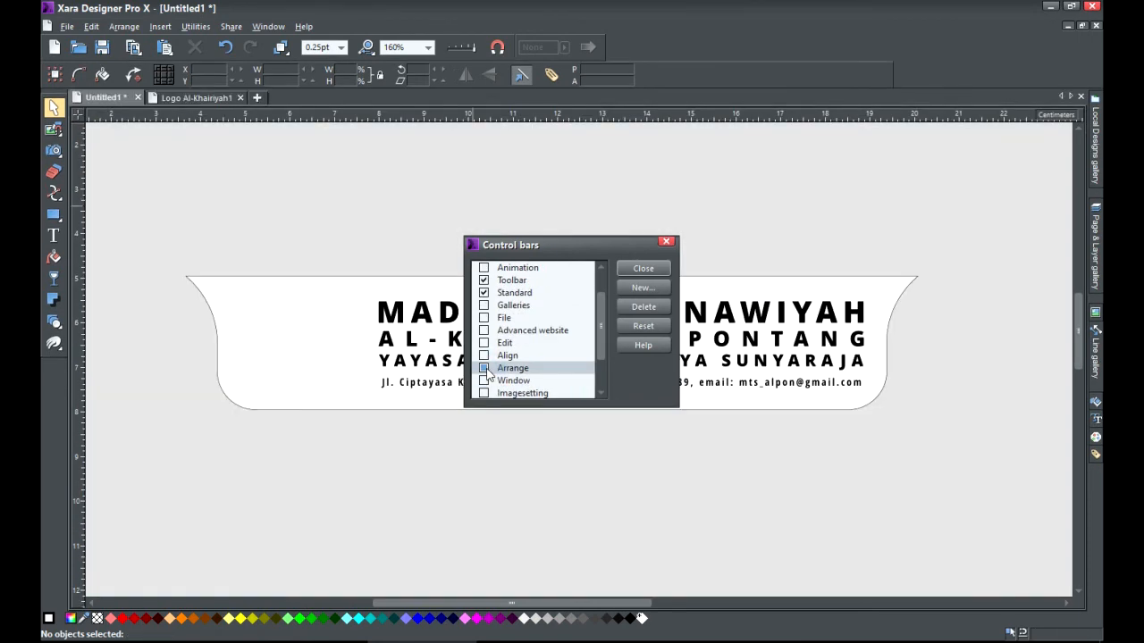
click(484, 369)
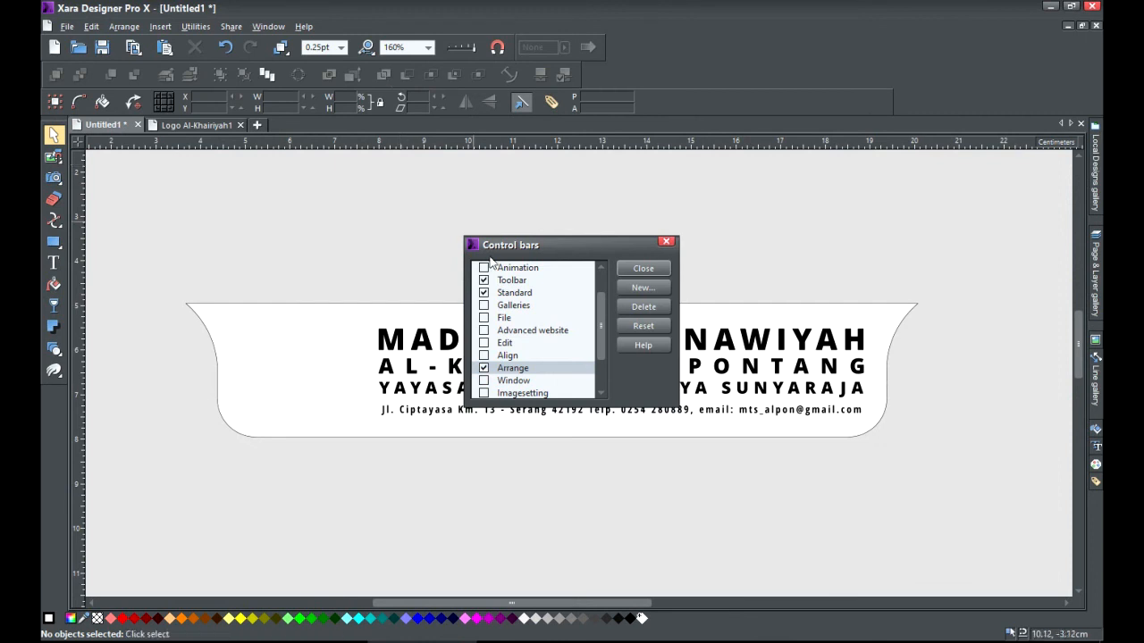